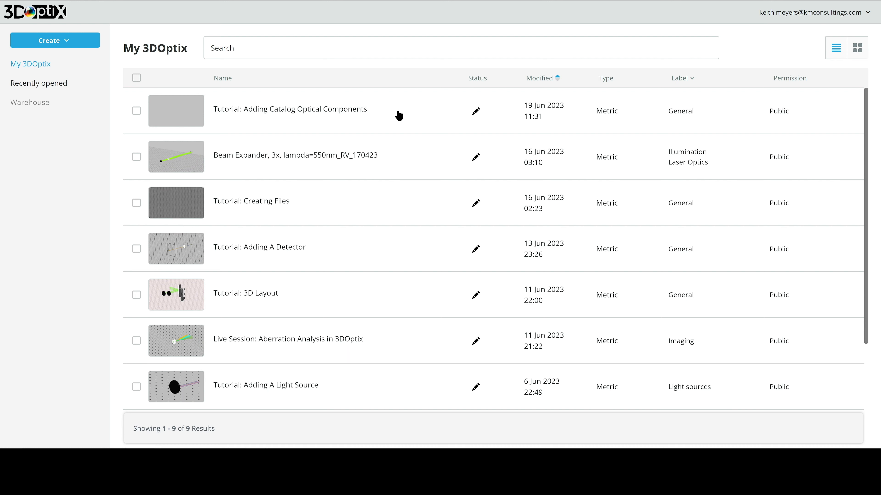
Open the file "Tutorial: Adding Catalog Optical Components" and bring up the catalog of optical elements
{"action": "left_click", "coordinate": [399, 115]}
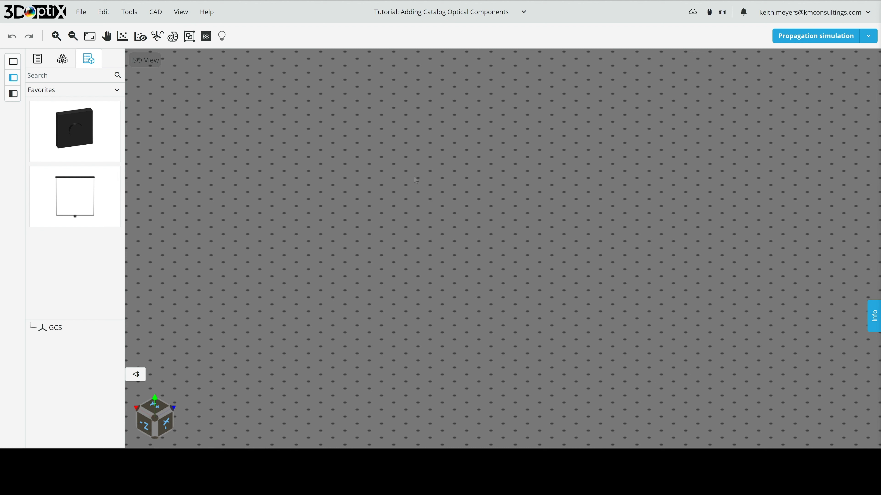
{"action": "right_click", "coordinate": [456, 210]}
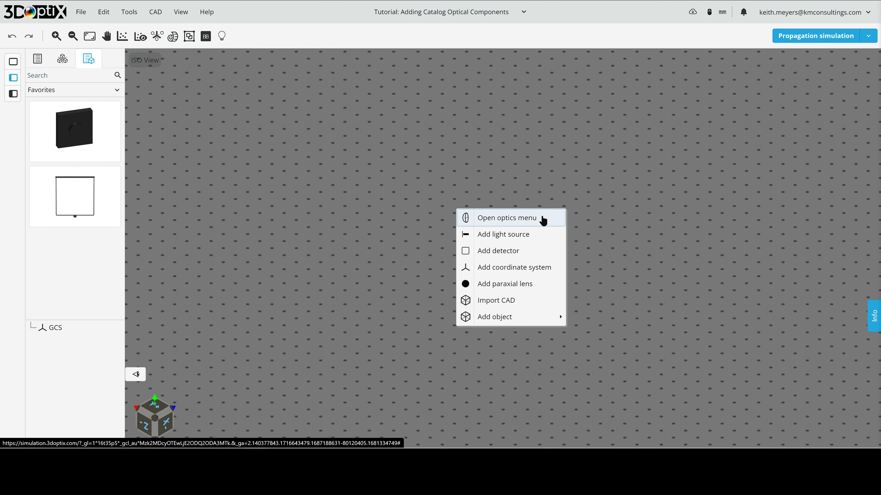
{"action": "left_click", "coordinate": [507, 222]}
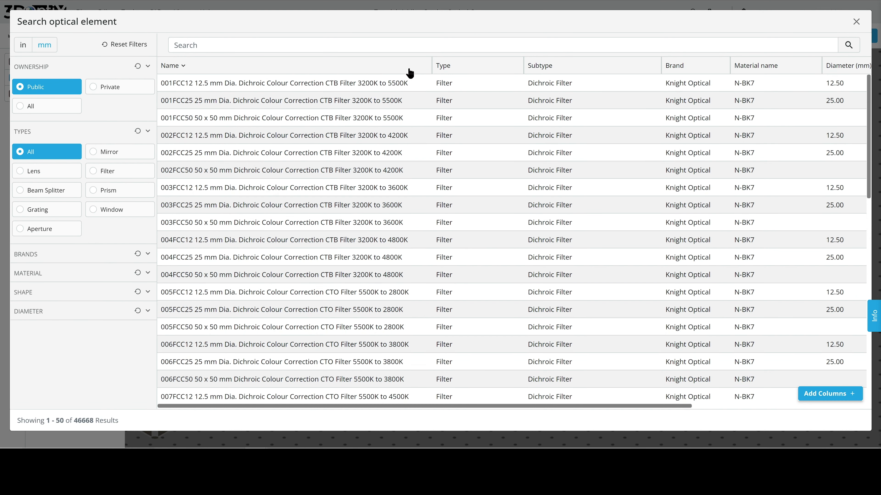
Narrow the Name, Type and Subtype columns of the catalog table so the Height column fits in view
{"action": "left_click_drag", "start_coordinate": [429, 66], "coordinate": [246, 68]}
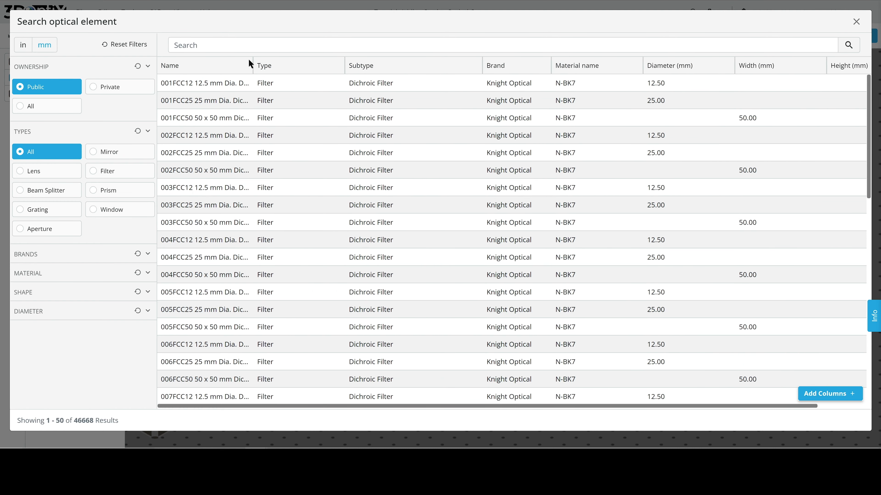
{"action": "left_click_drag", "start_coordinate": [336, 66], "coordinate": [298, 66]}
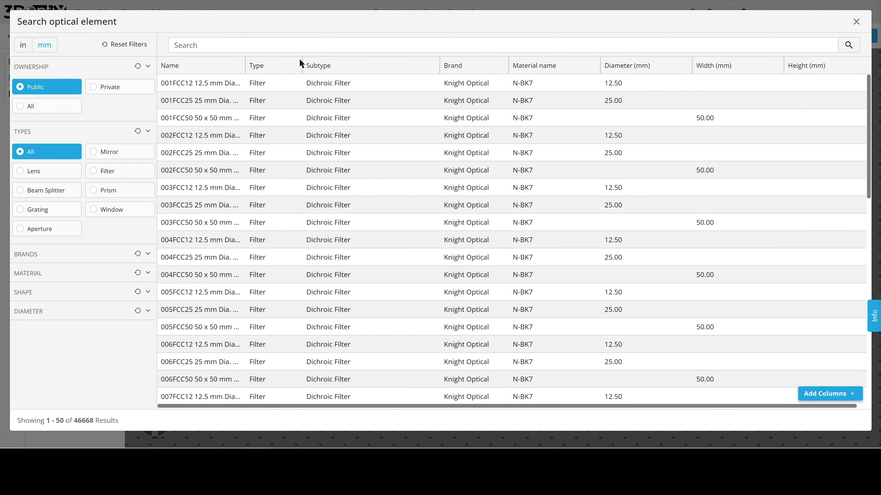
{"action": "left_click_drag", "start_coordinate": [436, 64], "coordinate": [374, 61]}
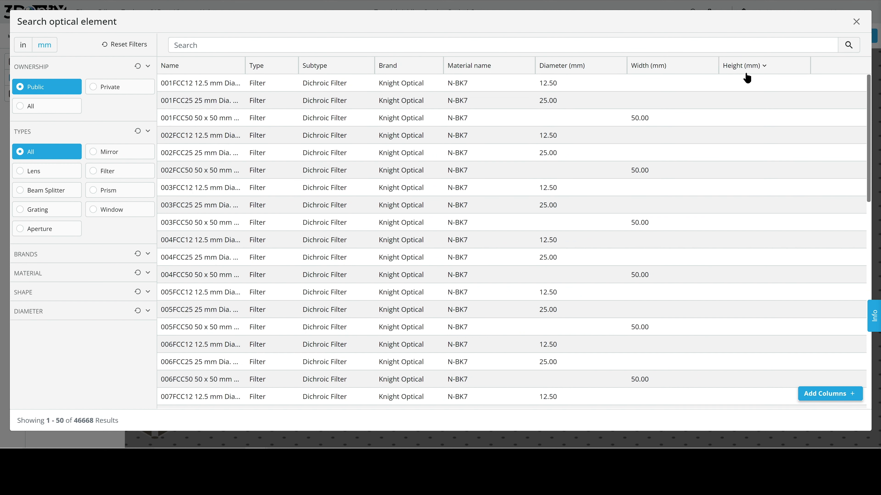
Look through the list of additional columns available for the catalog table and close it without changing the selection
{"action": "left_click", "coordinate": [829, 395]}
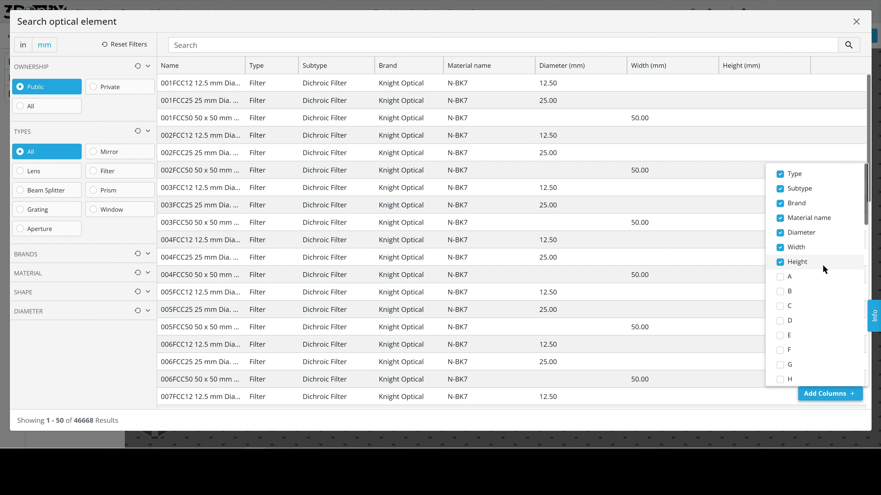
{"action": "scroll", "coordinate": [822, 265], "scroll_direction": "down", "scroll_amount": 10}
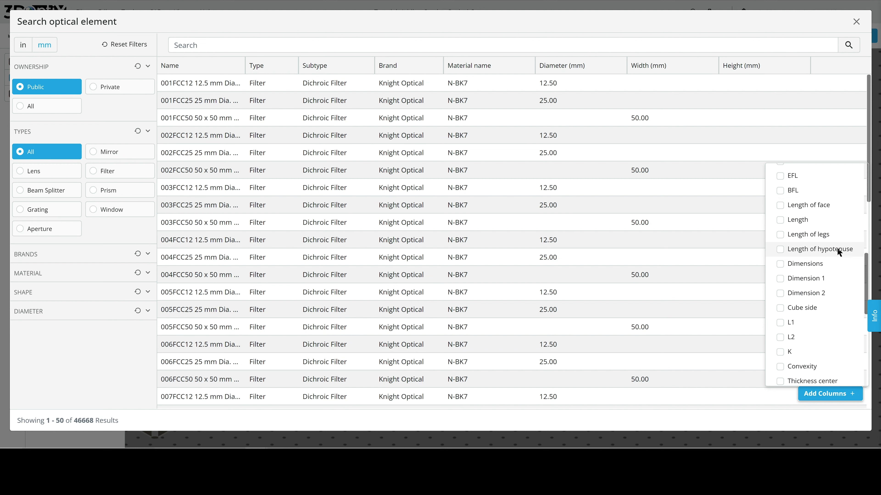
{"action": "scroll", "coordinate": [824, 251], "scroll_direction": "down", "scroll_amount": 5}
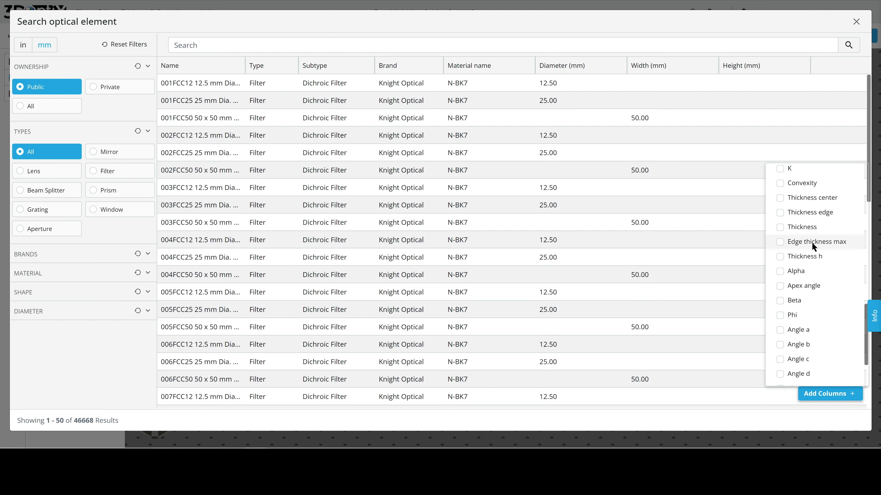
{"action": "scroll", "coordinate": [804, 276], "scroll_direction": "up", "scroll_amount": 5}
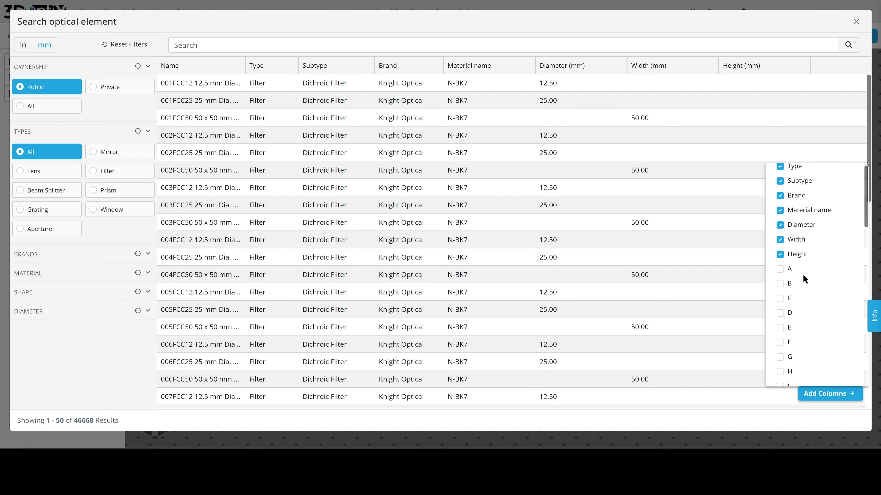
{"action": "left_click", "coordinate": [828, 396]}
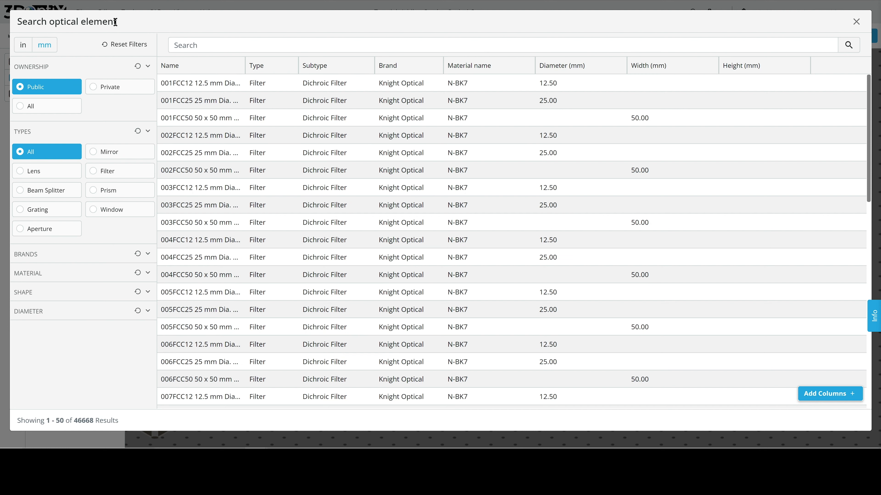
Keep the catalog units in mm and reset all search filters
{"action": "left_click", "coordinate": [203, 44]}
{"action": "left_click", "coordinate": [44, 51]}
{"action": "left_click", "coordinate": [121, 49]}
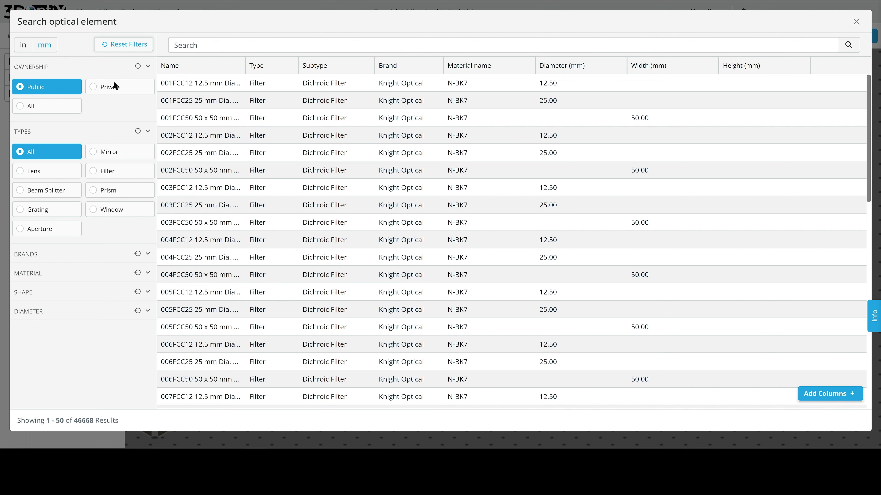
List the Private elements, return the ownership filter to Public and collapse its section
{"action": "left_click", "coordinate": [101, 90]}
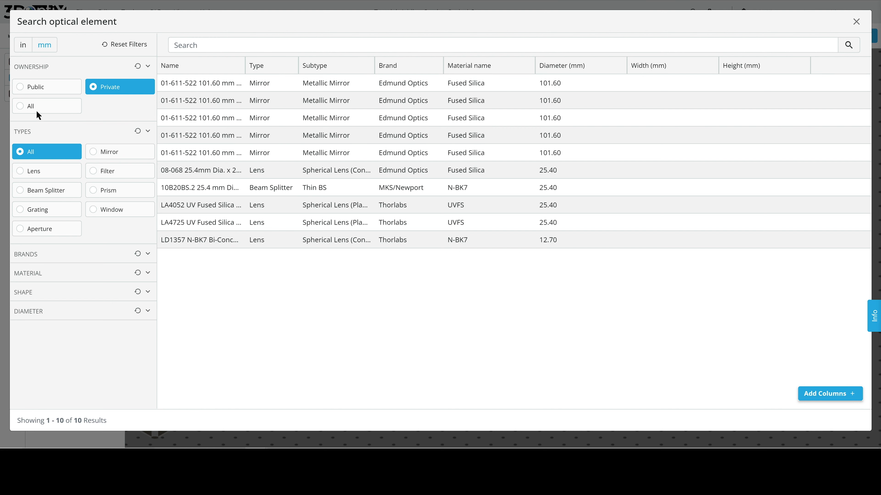
{"action": "left_click", "coordinate": [26, 91]}
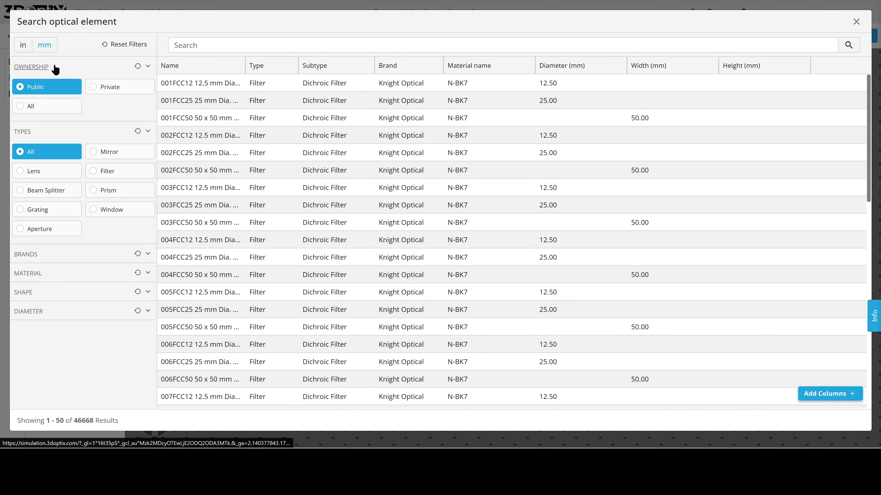
{"action": "left_click", "coordinate": [55, 68]}
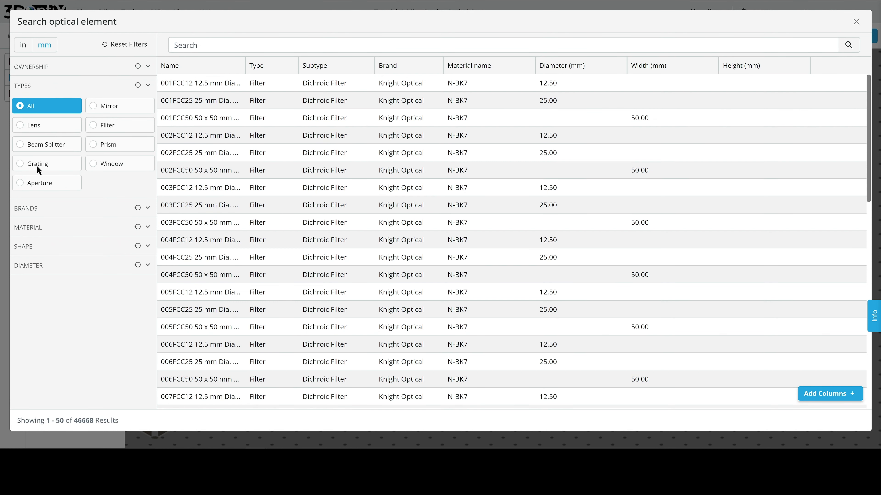
List the catalog's Prism and Lens elements, return the type filter to All and collapse its section
{"action": "left_click", "coordinate": [95, 144]}
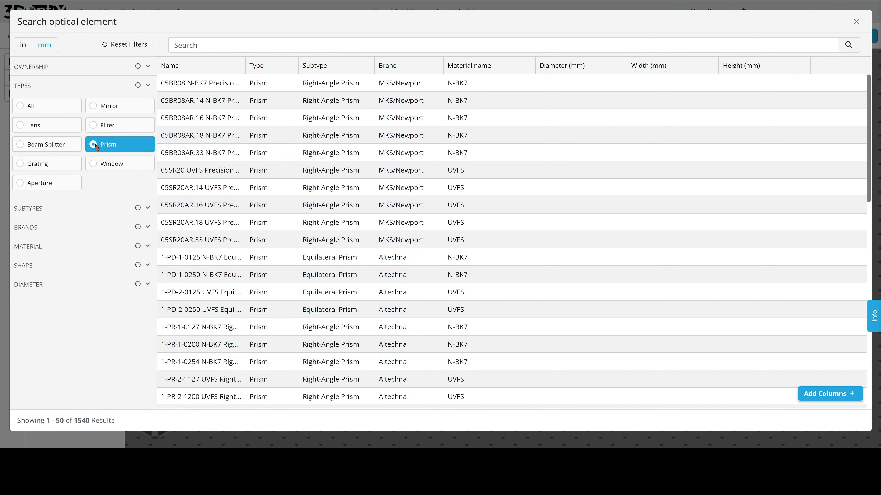
{"action": "left_click", "coordinate": [20, 126]}
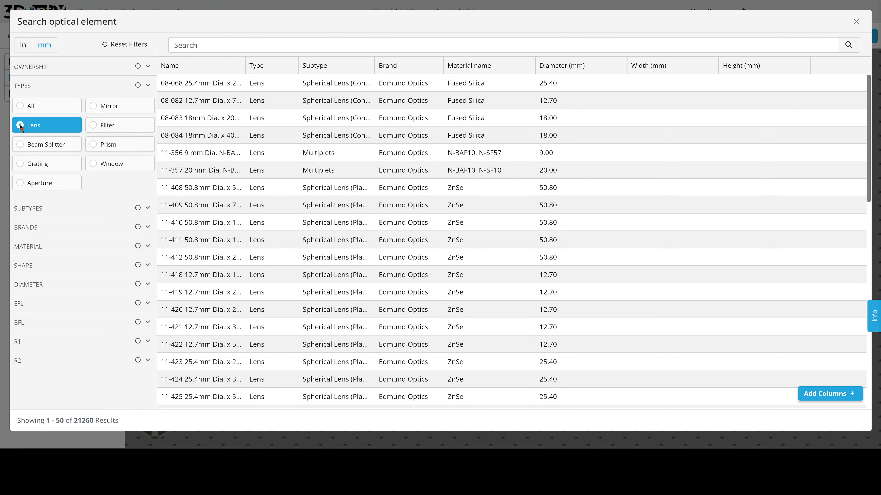
{"action": "left_click", "coordinate": [22, 105]}
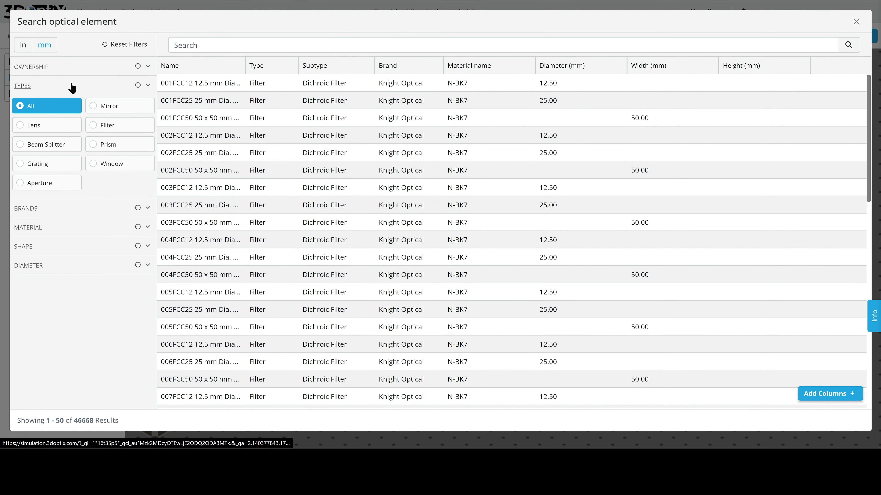
{"action": "left_click", "coordinate": [93, 87]}
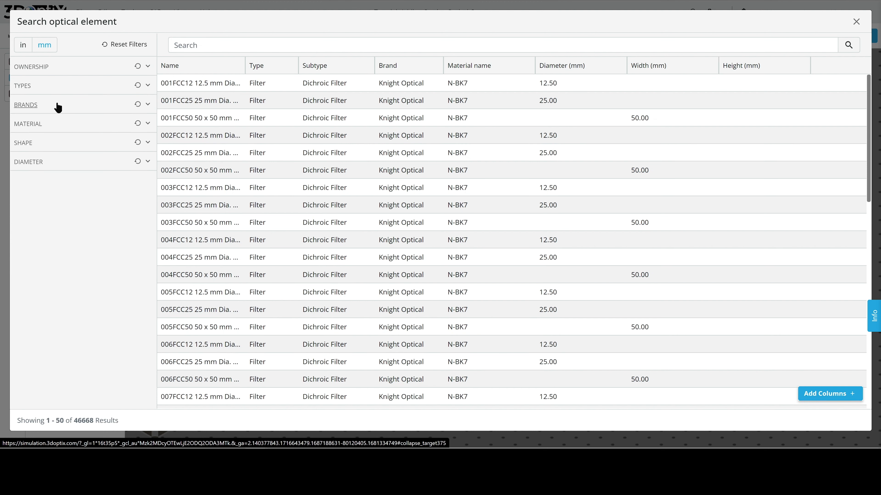
Select all brands in the brand filter, clear them all again and collapse the section
{"action": "left_click", "coordinate": [57, 105]}
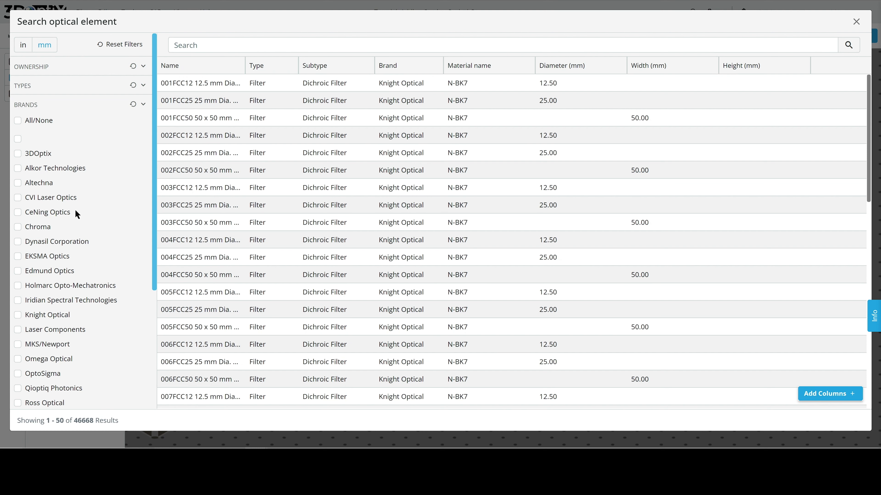
{"action": "left_click", "coordinate": [17, 121]}
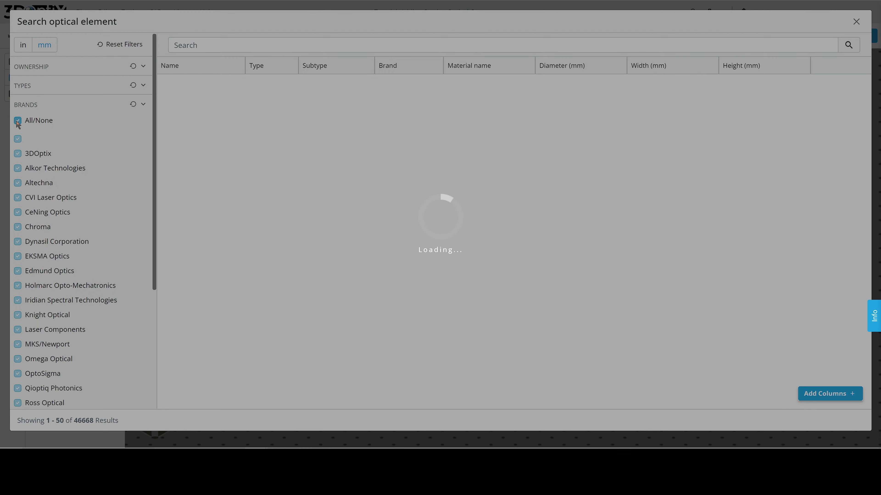
{"action": "left_click", "coordinate": [18, 121]}
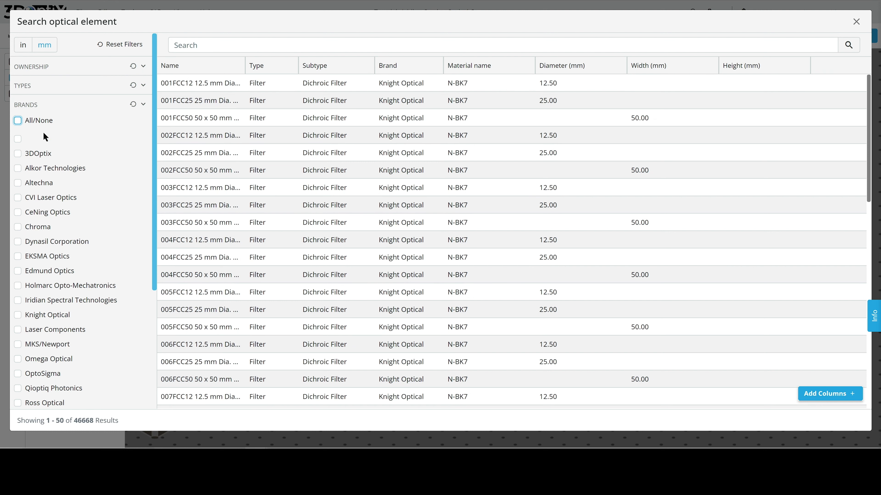
{"action": "left_click", "coordinate": [54, 109]}
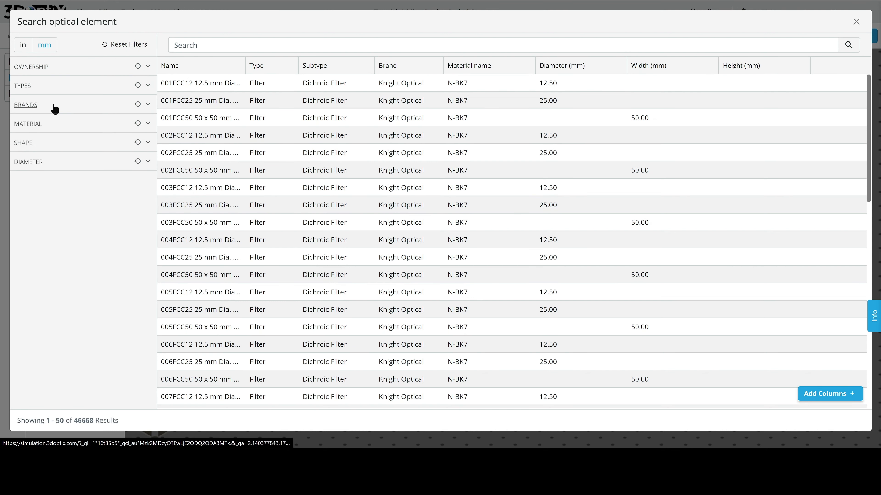
View the materials offered by the material filter and collapse it without choosing one
{"action": "left_click", "coordinate": [51, 126]}
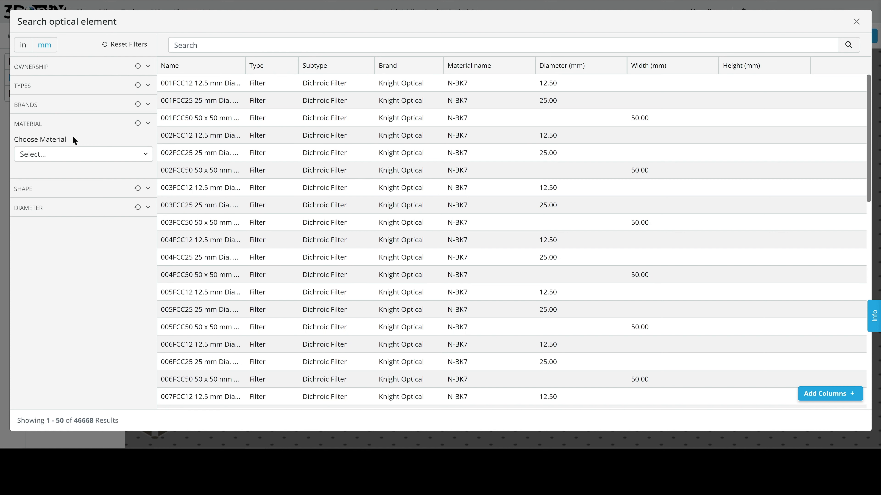
{"action": "left_click", "coordinate": [77, 153]}
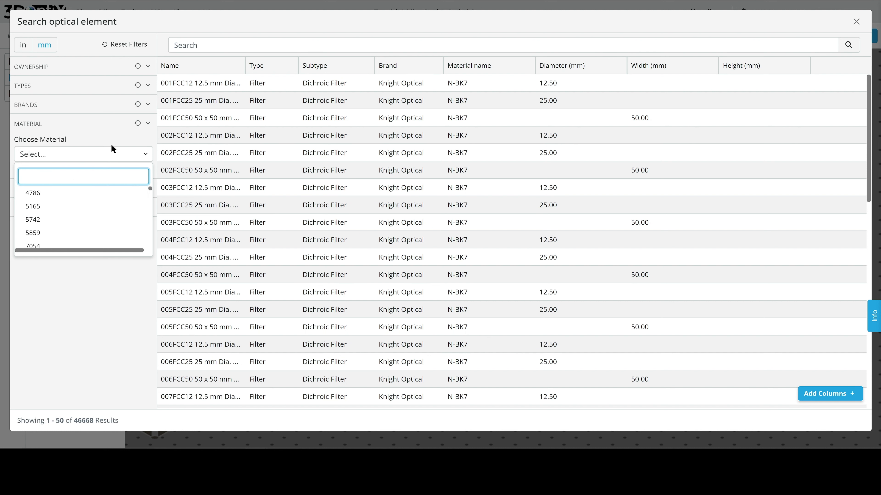
{"action": "left_click", "coordinate": [145, 156]}
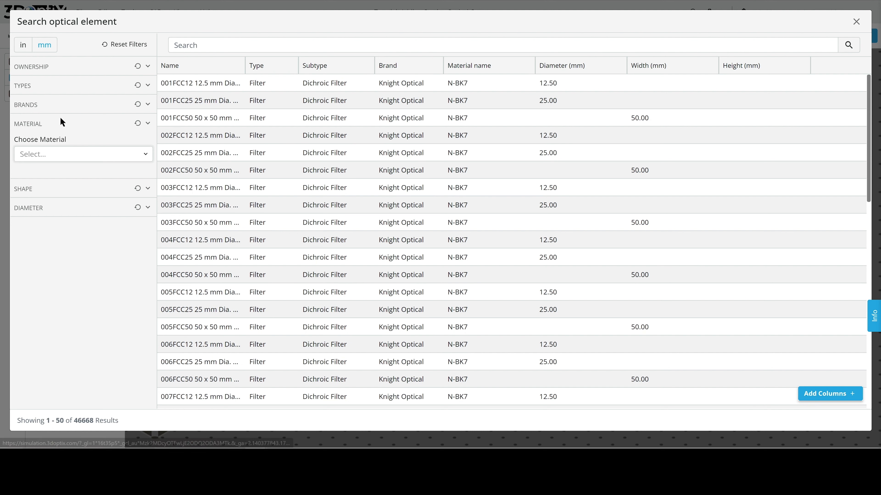
{"action": "left_click", "coordinate": [63, 126]}
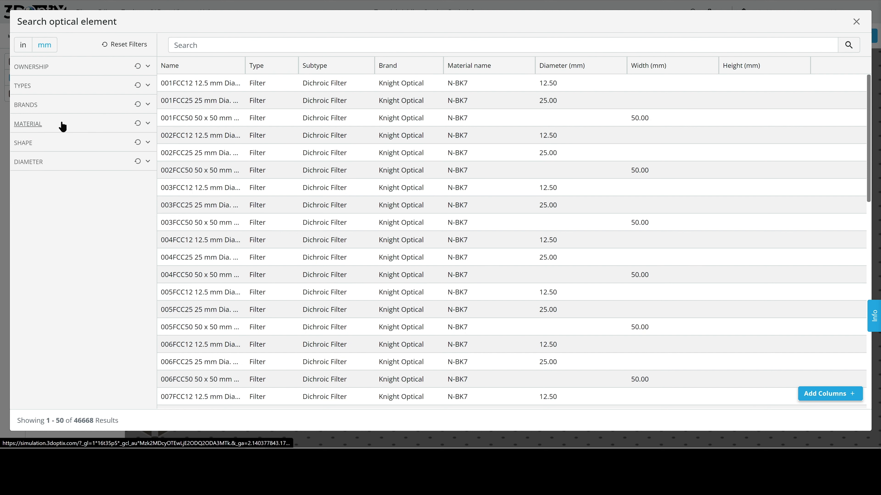
List the Volume-shaped elements, return the shape filter to None and collapse its section
{"action": "left_click", "coordinate": [59, 144]}
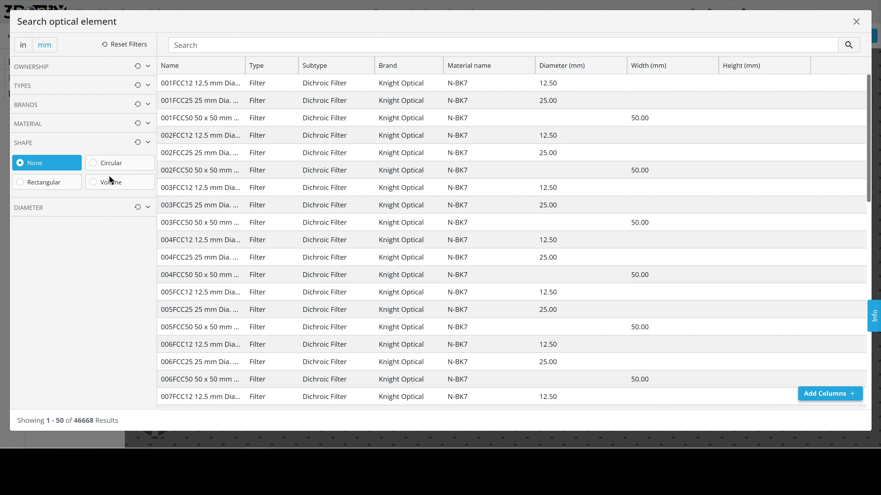
{"action": "left_click", "coordinate": [104, 184]}
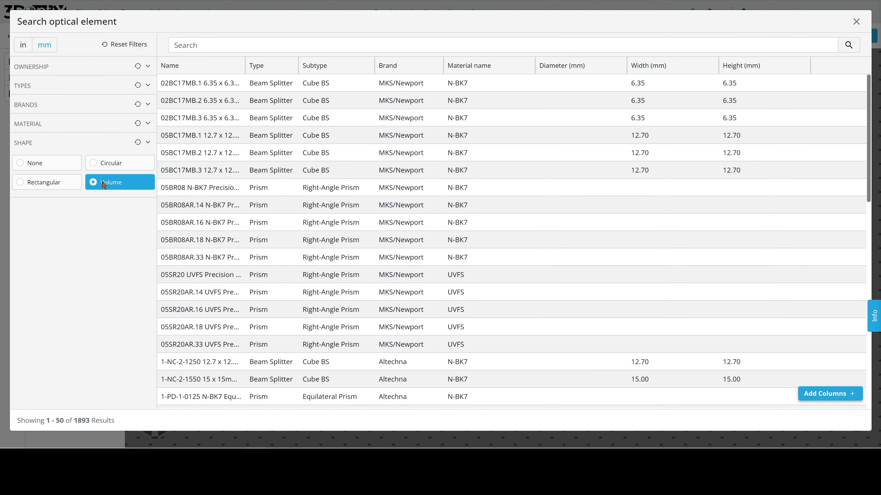
{"action": "left_click", "coordinate": [32, 162]}
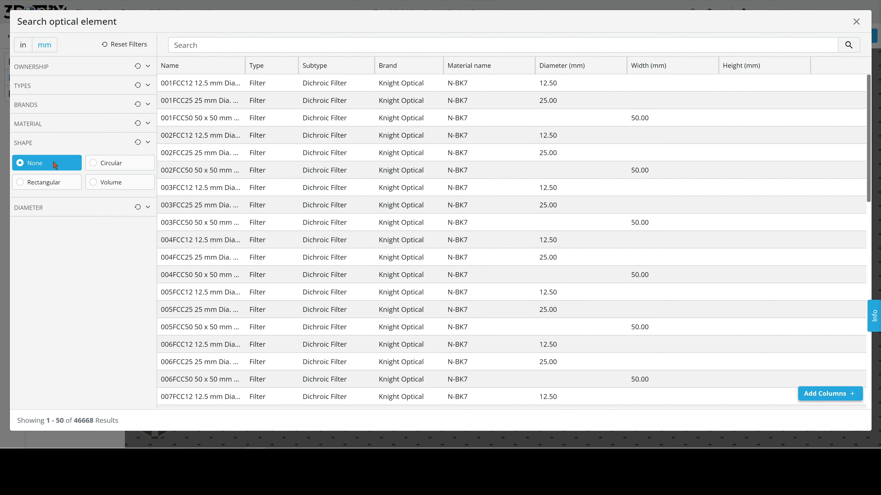
{"action": "left_click", "coordinate": [50, 144]}
Set the diameter filter's minimum to 50 mm and restore it to 0 mm
{"action": "left_click", "coordinate": [57, 161]}
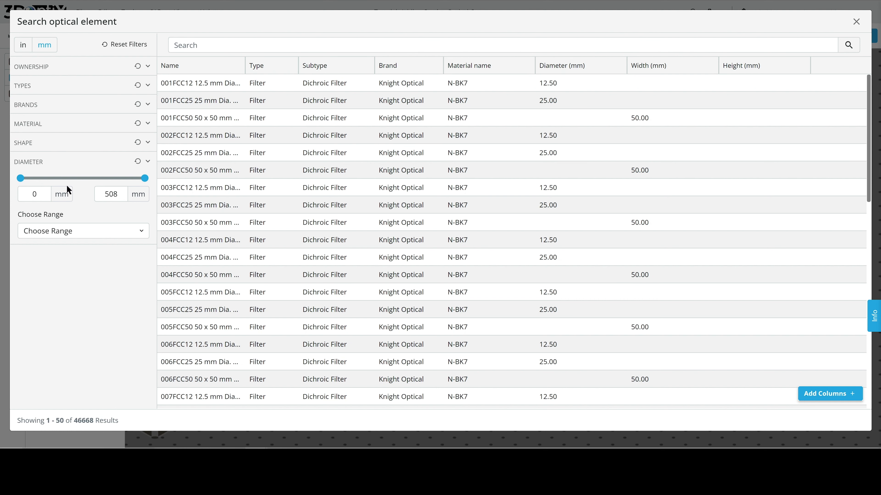
{"action": "mouse_move", "coordinate": [20, 178]}
{"action": "left_mouse_down"}
{"action": "mouse_move", "coordinate": [86, 179]}
{"action": "mouse_move", "coordinate": [20, 179]}
{"action": "mouse_move", "coordinate": [21, 195]}
{"action": "left_mouse_up"}
{"action": "type", "text": "50"}
{"action": "key", "text": "Return"}
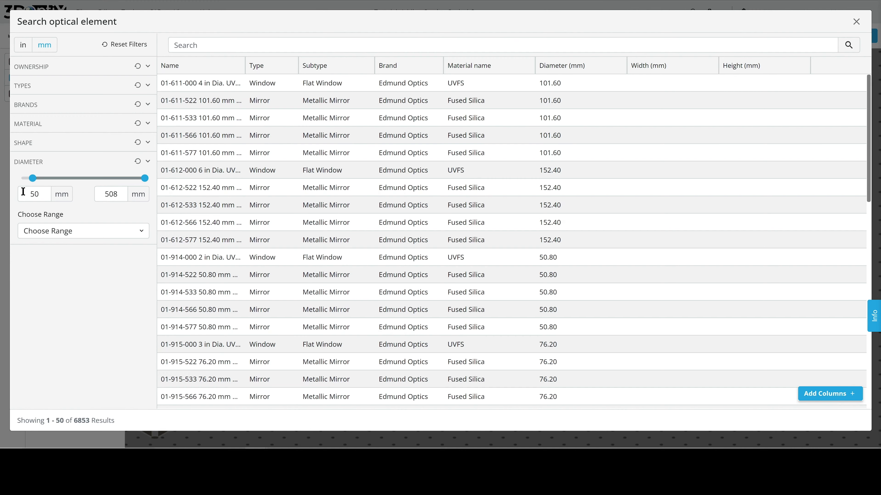
{"action": "double_click", "coordinate": [45, 195]}
{"action": "type", "text": "0"}
{"action": "key", "text": "Return"}
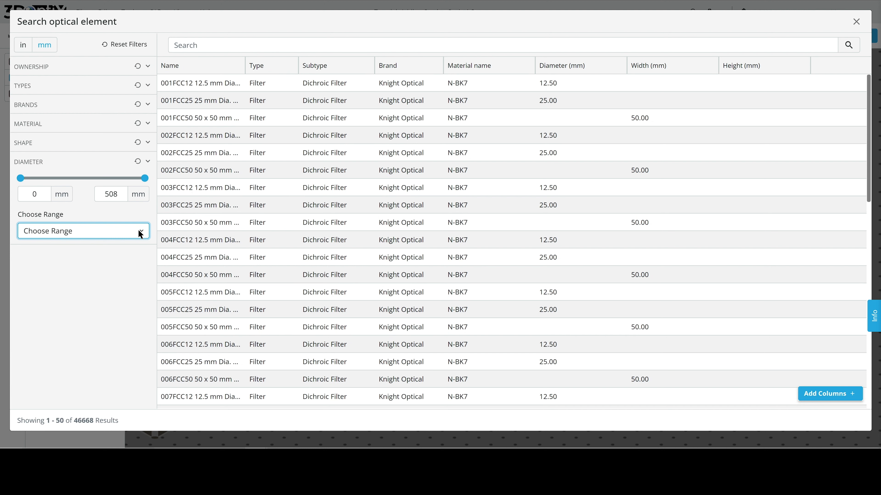
View the preset diameter ranges without choosing one and collapse the diameter filter
{"action": "left_click", "coordinate": [140, 232]}
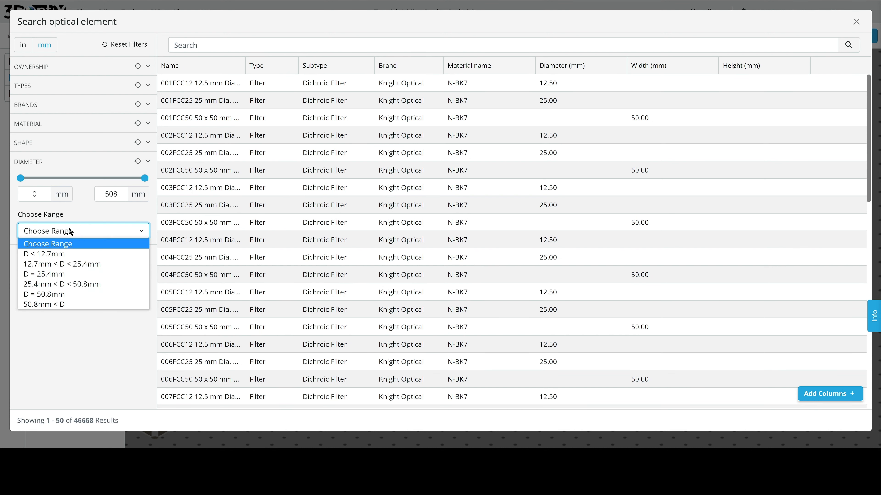
{"action": "left_click", "coordinate": [80, 229]}
{"action": "left_click", "coordinate": [52, 164]}
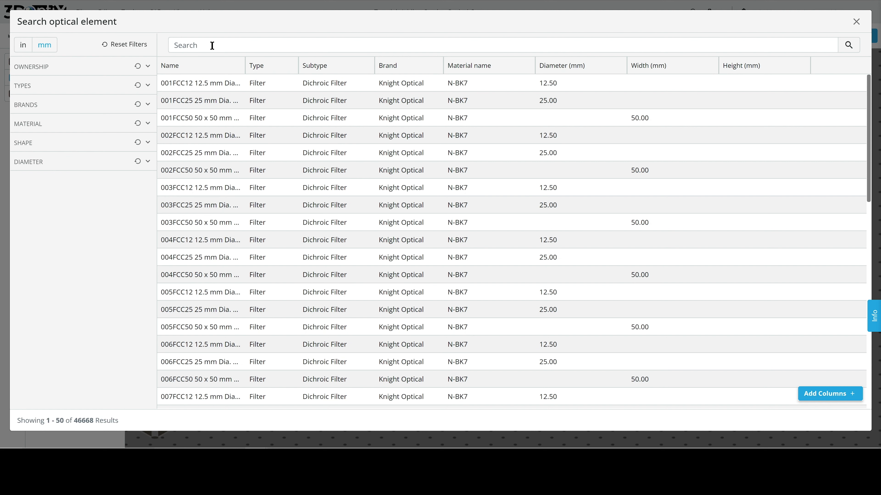
Search the optical element catalog for 47-633 and widen the Name column to fit the full product names
{"action": "type", "text": "47-633"}
{"action": "key", "text": "Return"}
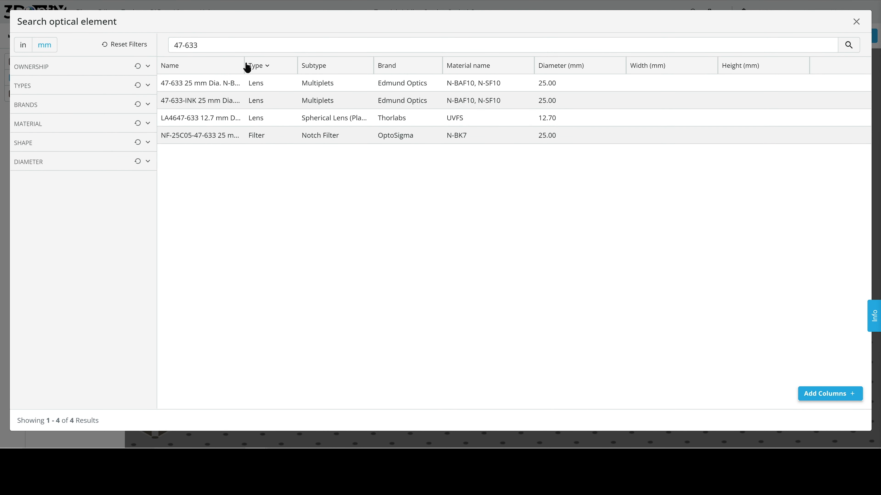
{"action": "left_click_drag", "start_coordinate": [244, 62], "coordinate": [462, 66]}
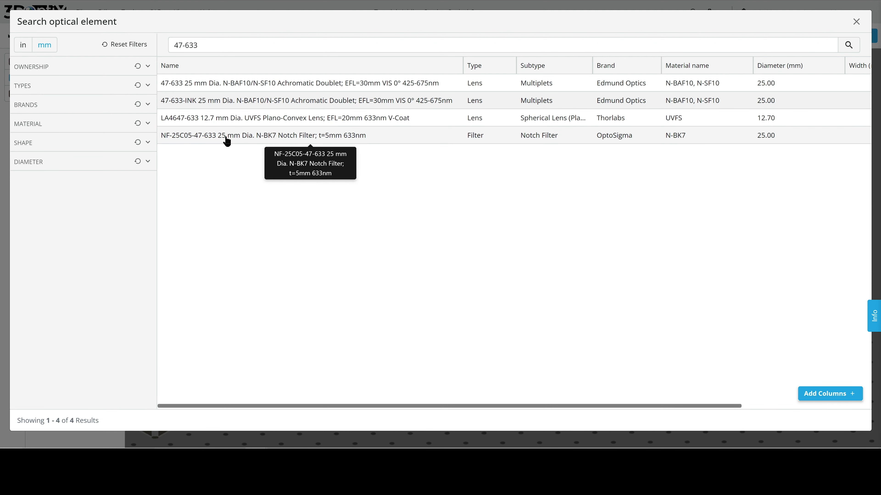
Add the Edmund Optics 47-633 25 mm N-BAF10/N-SF10 achromatic doublet from the results to the setup
{"action": "left_click_drag", "start_coordinate": [183, 45], "coordinate": [171, 44]}
{"action": "left_click", "coordinate": [212, 189]}
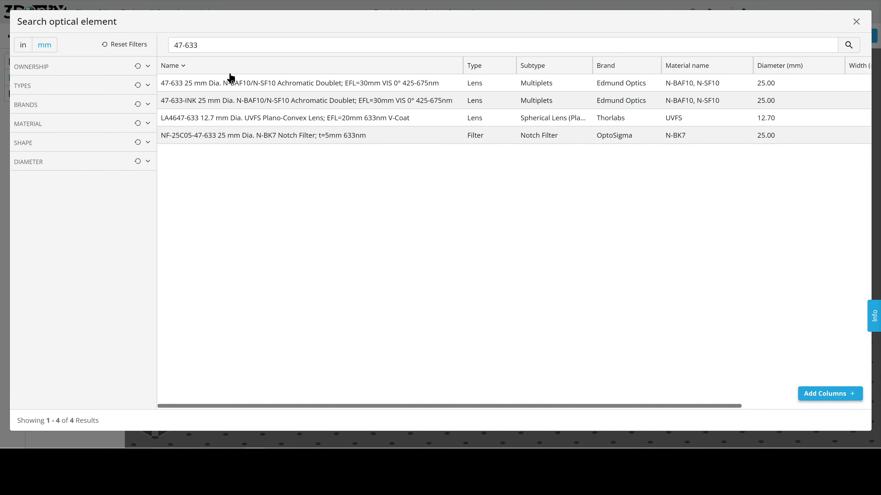
{"action": "double_click", "coordinate": [218, 87]}
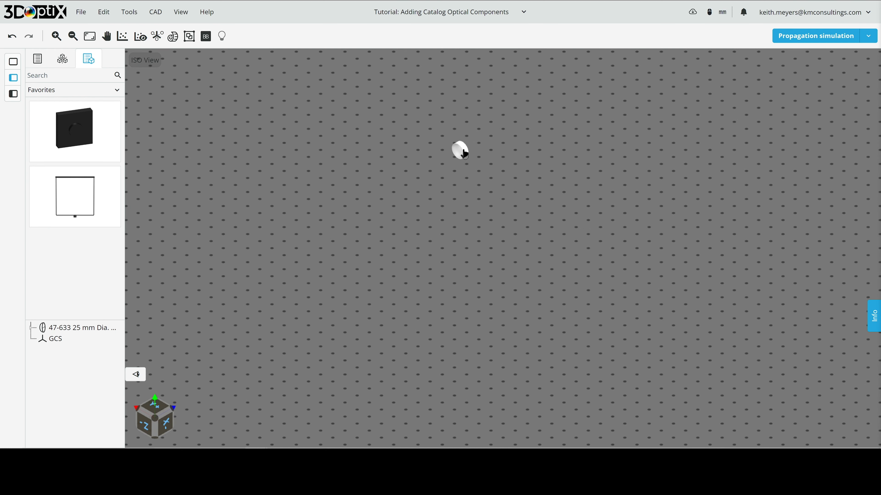
{"action": "scroll", "coordinate": [464, 153], "scroll_direction": "up", "scroll_amount": 8}
{"action": "right_click_drag", "start_coordinate": [470, 104], "coordinate": [546, 404]}
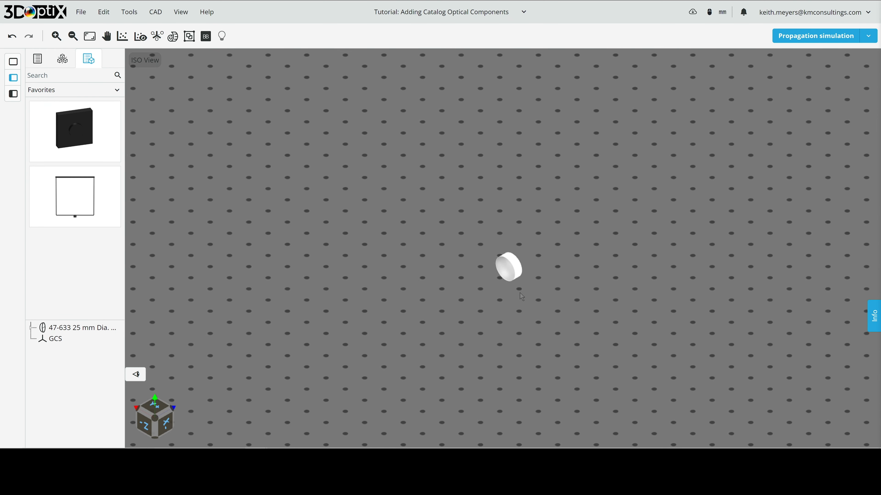
{"action": "right_click", "coordinate": [656, 198]}
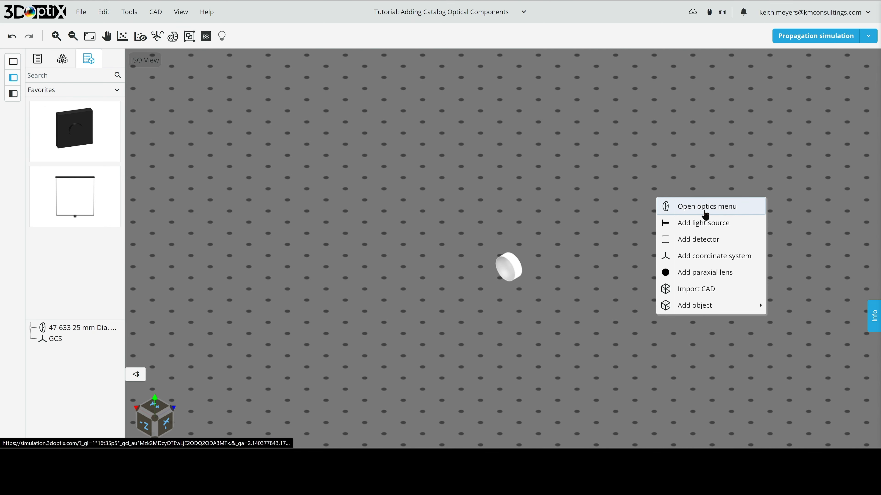
{"action": "left_click", "coordinate": [612, 201]}
Move the 47-633 achromatic doublet to X 0 mm and Z 0 mm
{"action": "scroll", "coordinate": [513, 285], "scroll_direction": "up", "scroll_amount": 3}
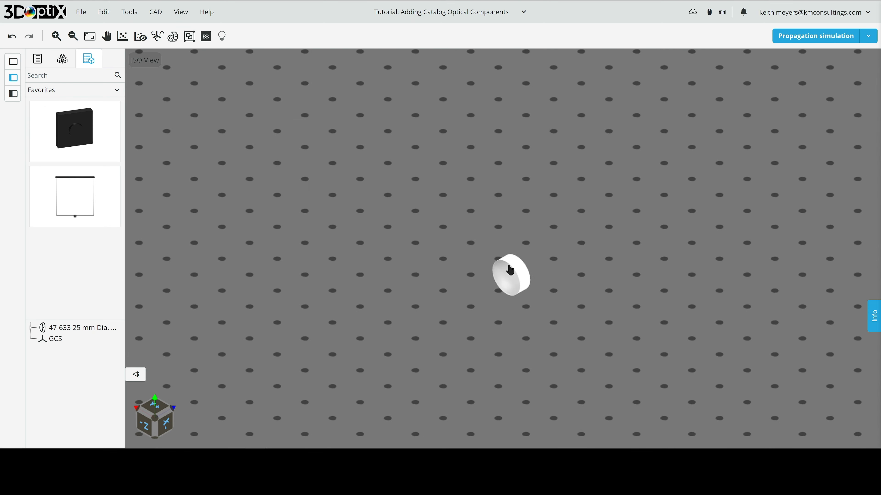
{"action": "right_click_drag", "start_coordinate": [513, 285], "coordinate": [460, 234]}
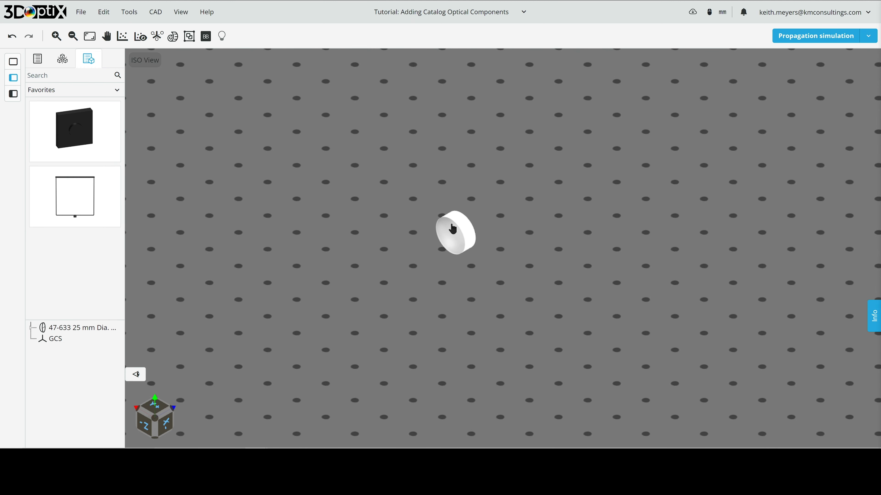
{"action": "left_click", "coordinate": [460, 234]}
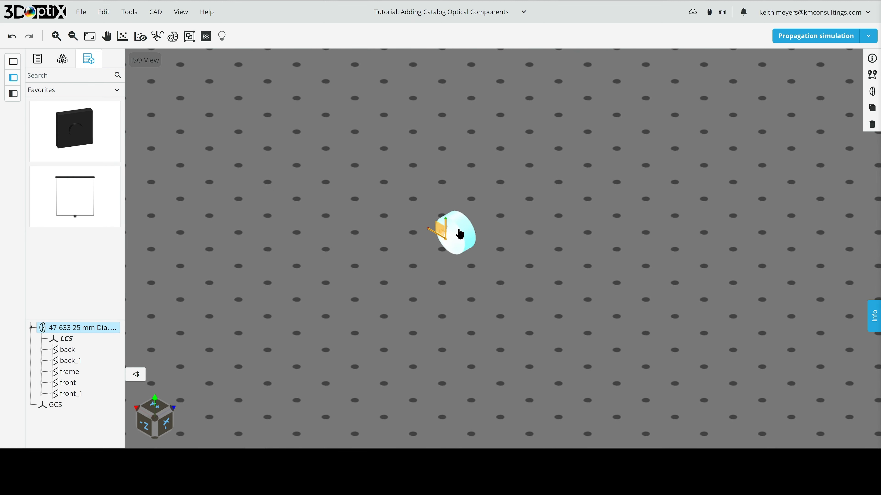
{"action": "left_click", "coordinate": [872, 75]}
{"action": "double_click", "coordinate": [742, 99]}
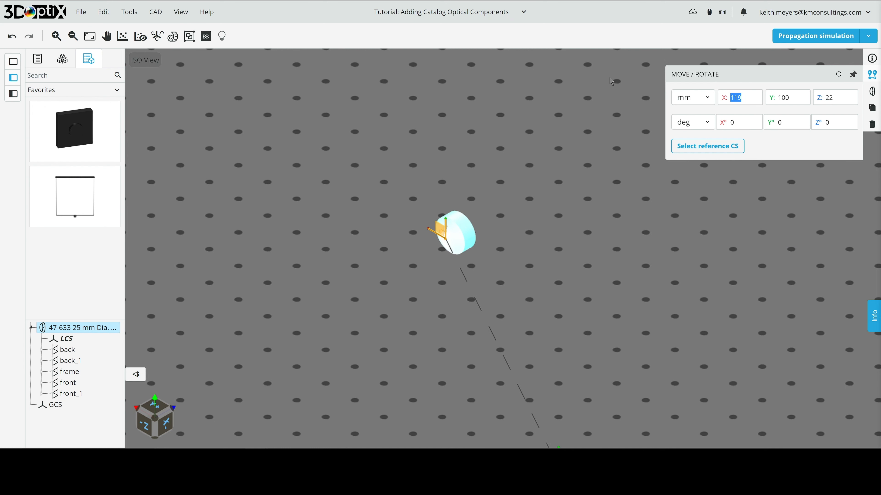
{"action": "type", "text": "0"}
{"action": "key", "text": "Tab"}
{"action": "key", "text": "Tab"}
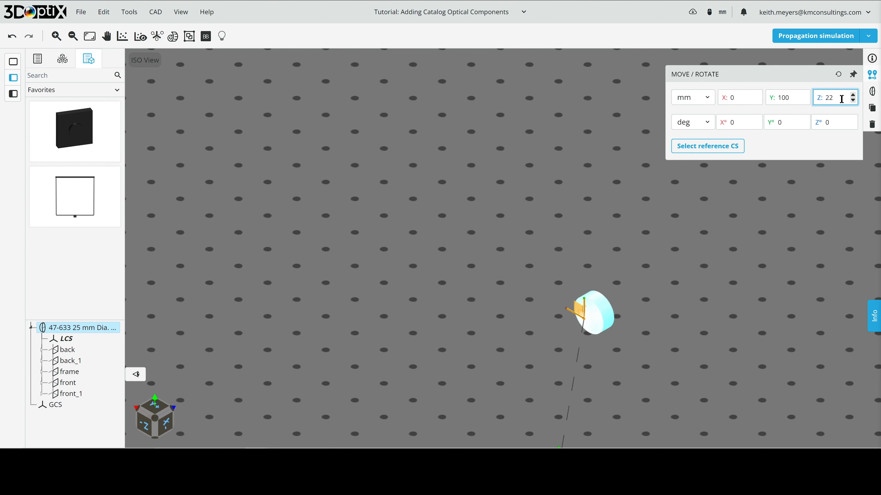
{"action": "type", "text": "0"}
{"action": "key", "text": "Tab"}
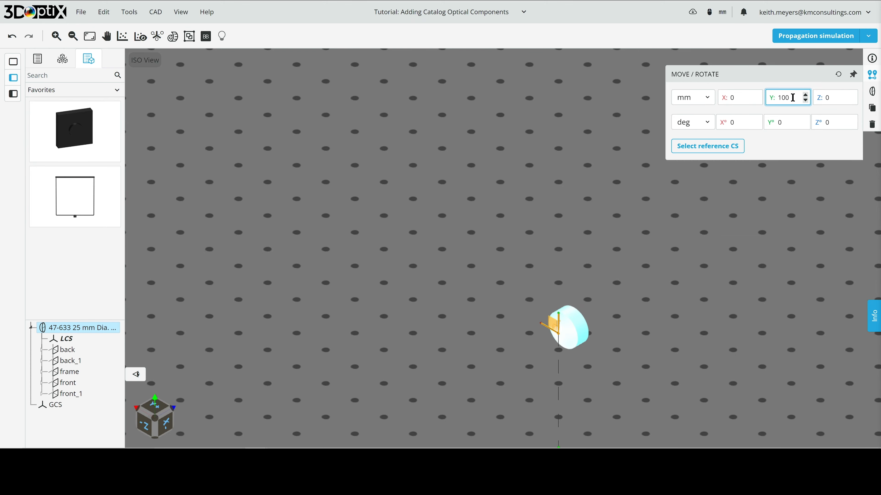
Open the optical settings of the 47-633 achromatic doublet on the table
{"action": "scroll", "coordinate": [583, 362], "scroll_direction": "down", "scroll_amount": 2}
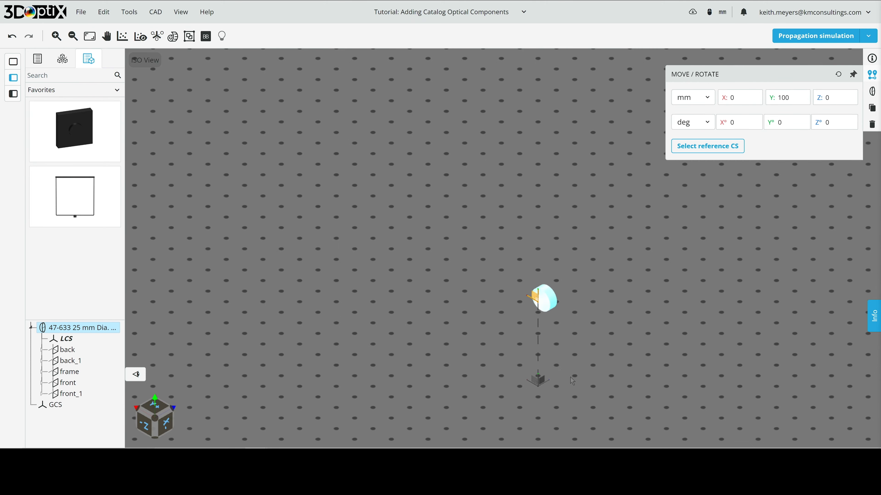
{"action": "middle_click_drag", "start_coordinate": [572, 381], "coordinate": [547, 284]}
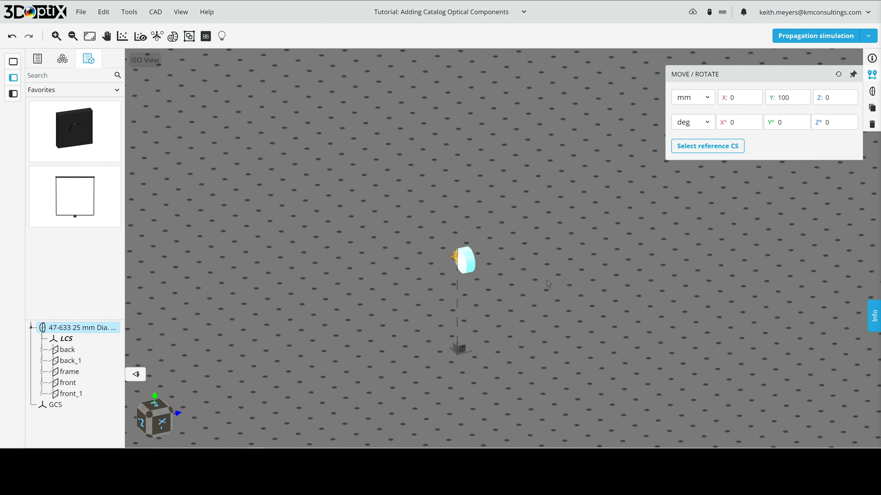
{"action": "left_click", "coordinate": [547, 283]}
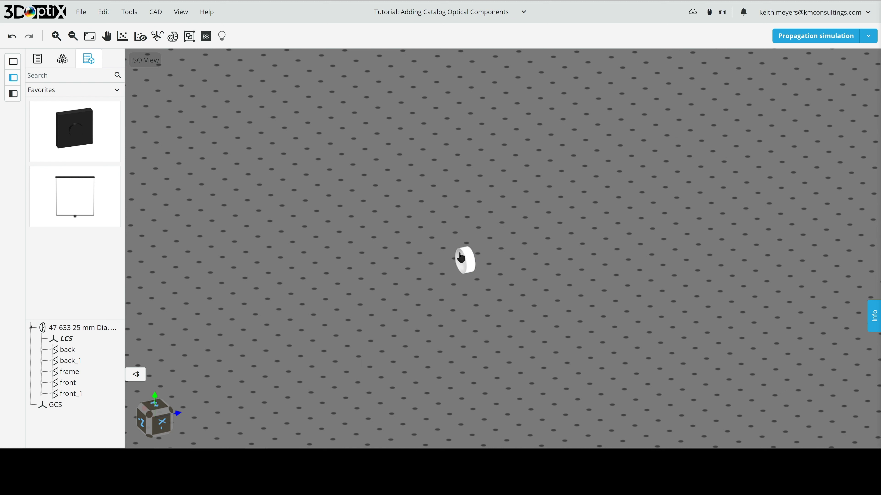
{"action": "left_click", "coordinate": [469, 262]}
{"action": "right_click", "coordinate": [469, 261]}
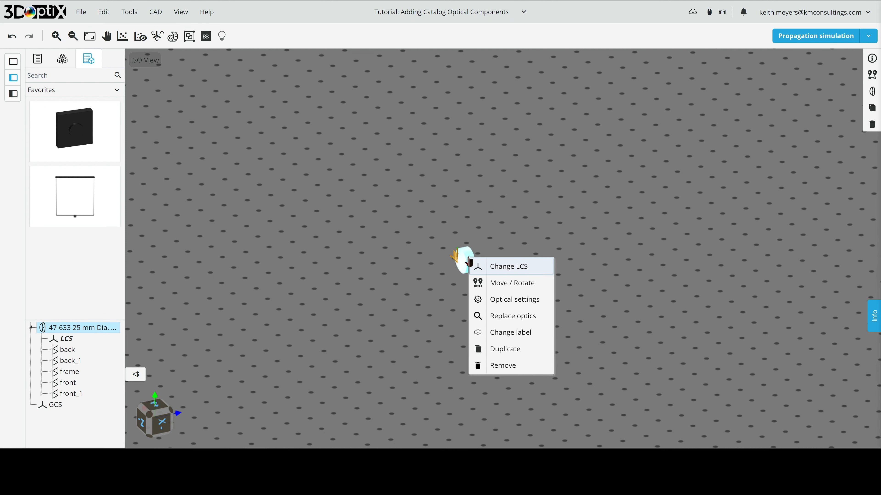
{"action": "left_click", "coordinate": [525, 304]}
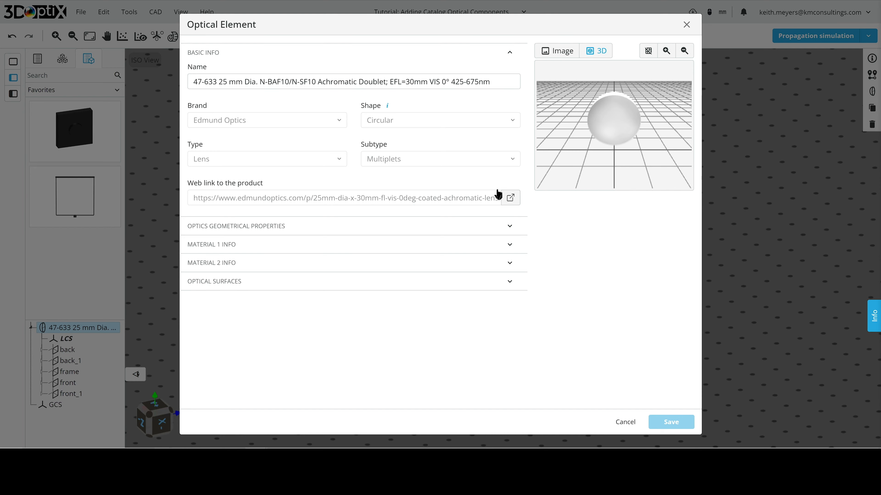
Open the lens's linked Edmund Optics product page, enlarge its window and review the specifications
{"action": "left_click", "coordinate": [510, 199]}
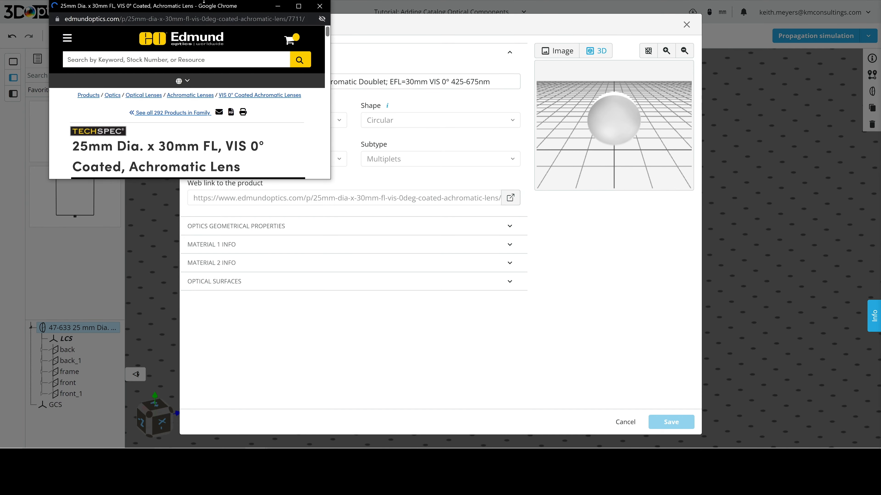
{"action": "left_click_drag", "start_coordinate": [268, 5], "coordinate": [495, 76]}
{"action": "left_click", "coordinate": [525, 79]}
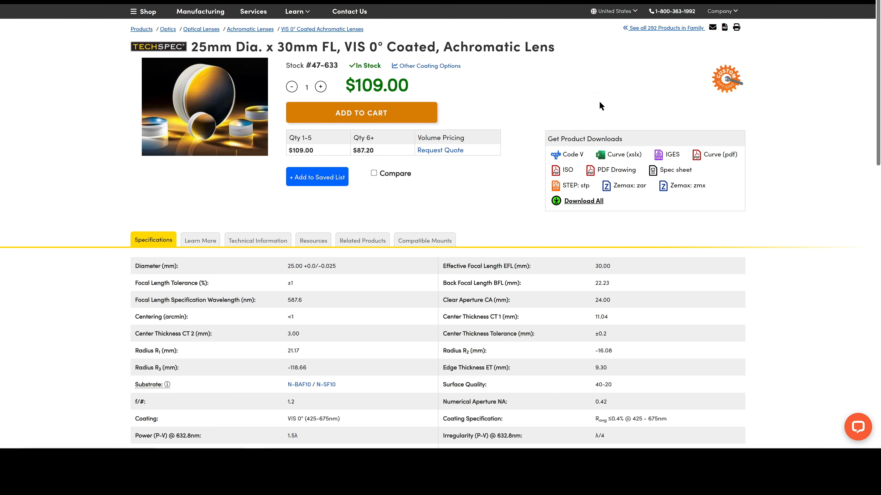
{"action": "scroll", "coordinate": [508, 233], "scroll_direction": "down", "scroll_amount": 2}
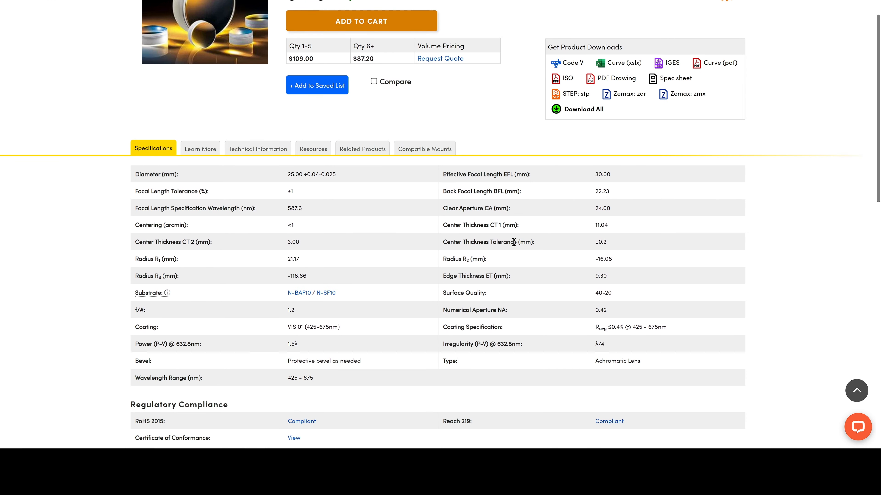
{"action": "scroll", "coordinate": [515, 242], "scroll_direction": "up", "scroll_amount": 2}
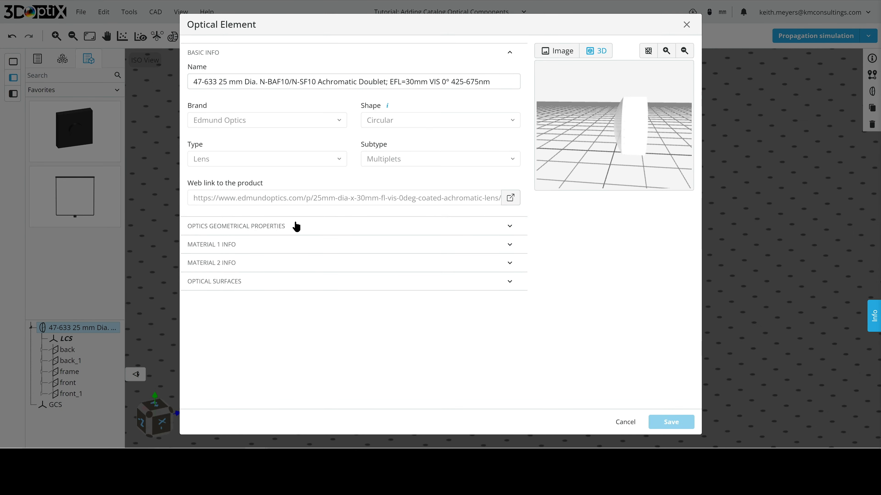
Examine the doublet's geometrical properties and 3D preview, leave the R1 radius as it is and collapse the section
{"action": "left_click", "coordinate": [297, 226]}
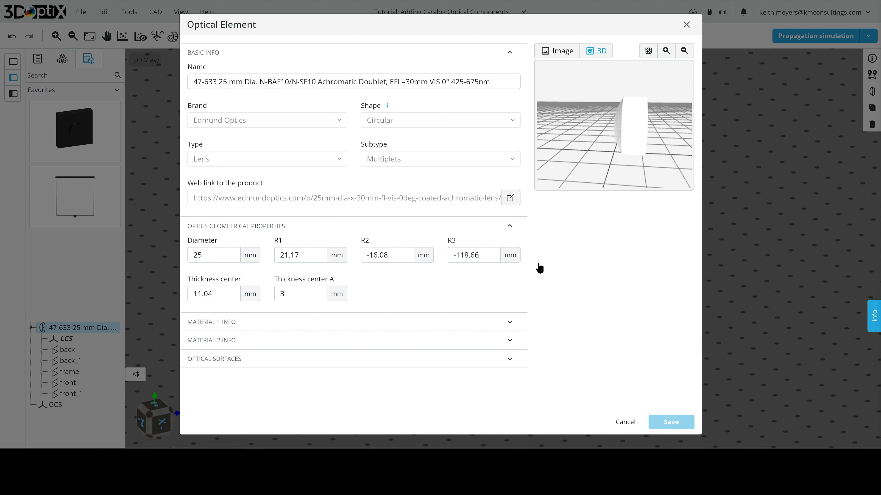
{"action": "left_click", "coordinate": [308, 255]}
{"action": "double_click", "coordinate": [309, 255]}
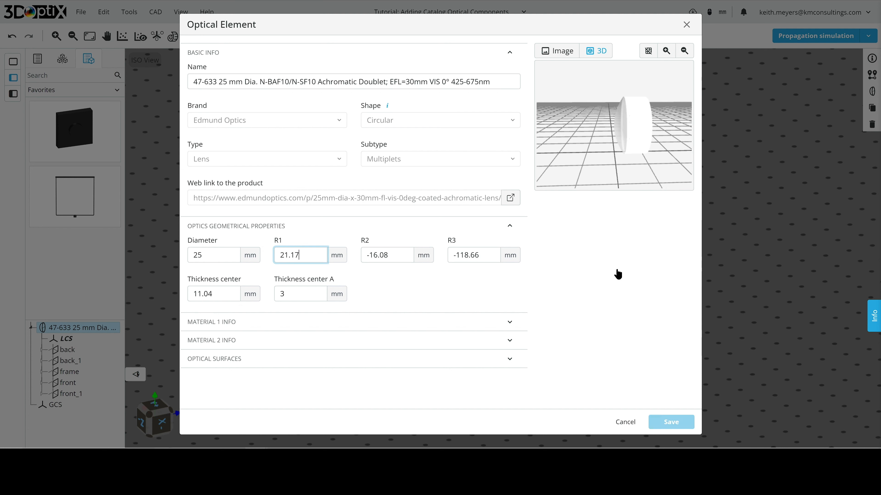
{"action": "mouse_move", "coordinate": [637, 133]}
{"action": "left_mouse_down"}
{"action": "mouse_move", "coordinate": [625, 116]}
{"action": "mouse_move", "coordinate": [635, 122]}
{"action": "left_mouse_up"}
{"action": "left_click", "coordinate": [473, 226]}
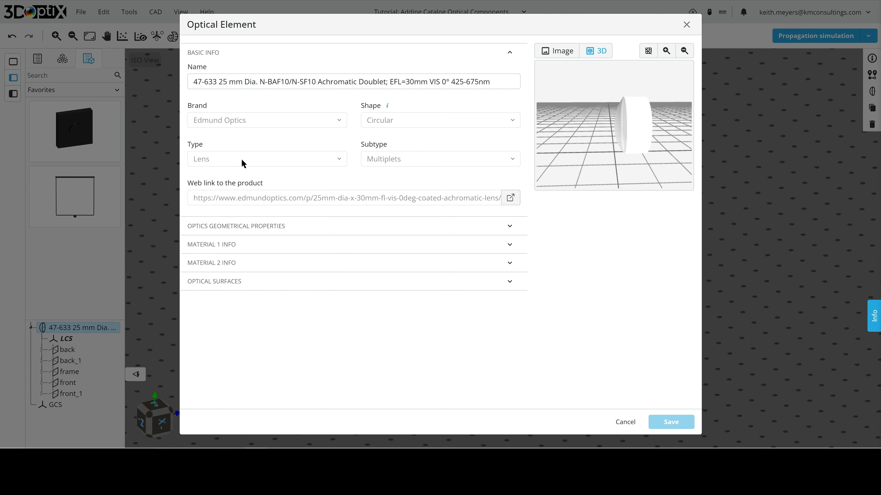
Set the wavelength λ in the doublet's Material 1 info to 500 nm
{"action": "left_click", "coordinate": [247, 244]}
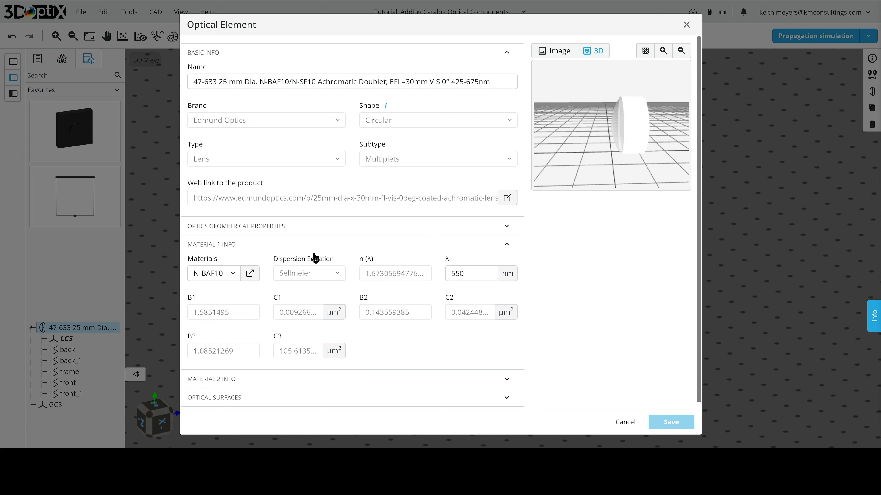
{"action": "left_click", "coordinate": [473, 273]}
{"action": "double_click", "coordinate": [455, 273]}
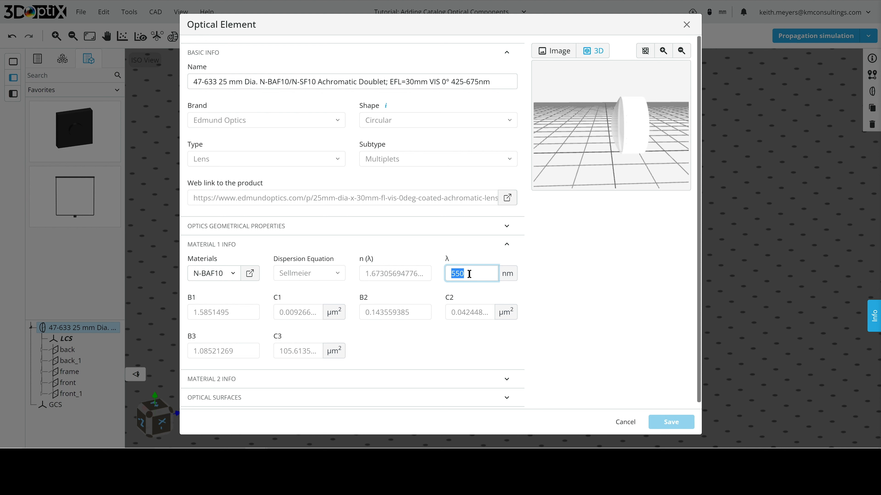
{"action": "type", "text": "10"}
{"action": "left_click_drag", "start_coordinate": [477, 270], "coordinate": [368, 279]}
{"action": "type", "text": "500"}
View the materials available for Material 1 and close the list without choosing one
{"action": "left_click", "coordinate": [232, 273]}
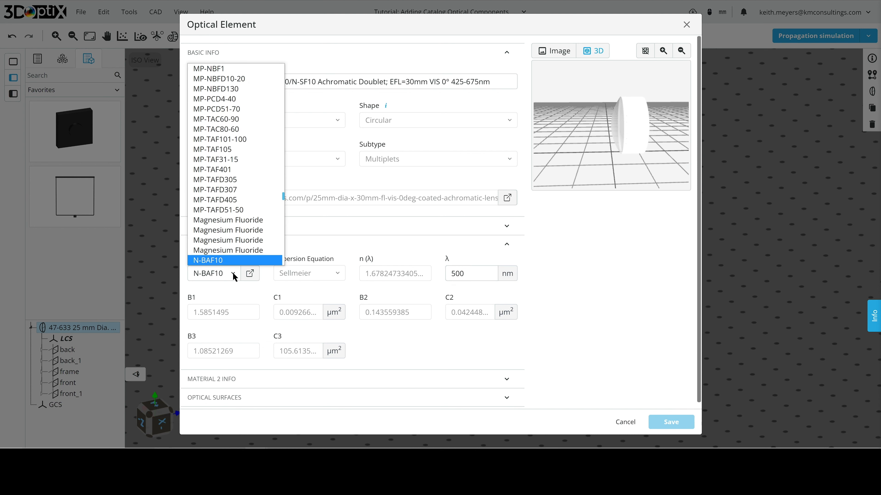
{"action": "left_click", "coordinate": [233, 273]}
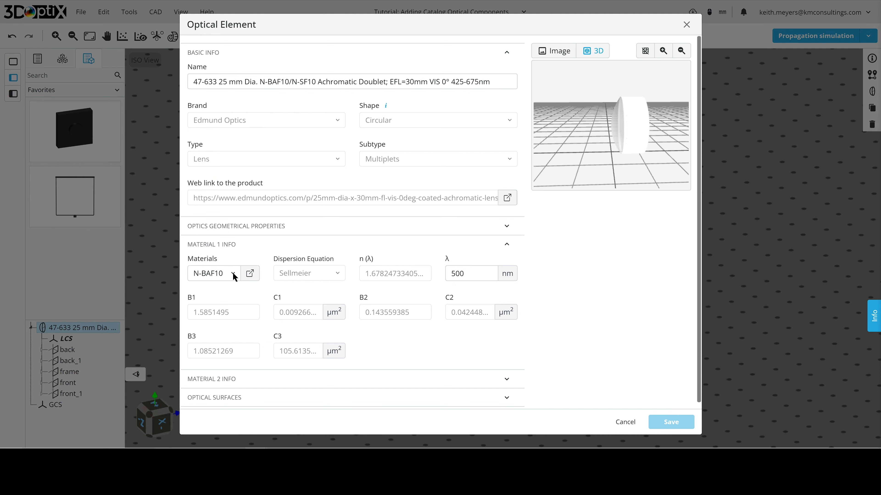
{"action": "left_click", "coordinate": [233, 270]}
{"action": "left_click", "coordinate": [233, 270]}
Expand the doublet's Material 2 info and its optical surfaces to view their contents
{"action": "left_click", "coordinate": [216, 378]}
{"action": "scroll", "coordinate": [334, 358], "scroll_direction": "down", "scroll_amount": 3}
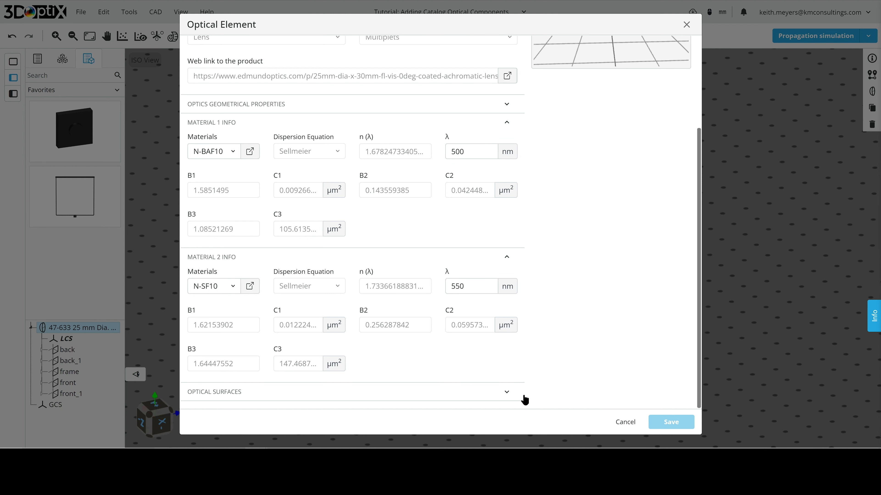
{"action": "left_click", "coordinate": [505, 394]}
{"action": "scroll", "coordinate": [421, 349], "scroll_direction": "down", "scroll_amount": 1}
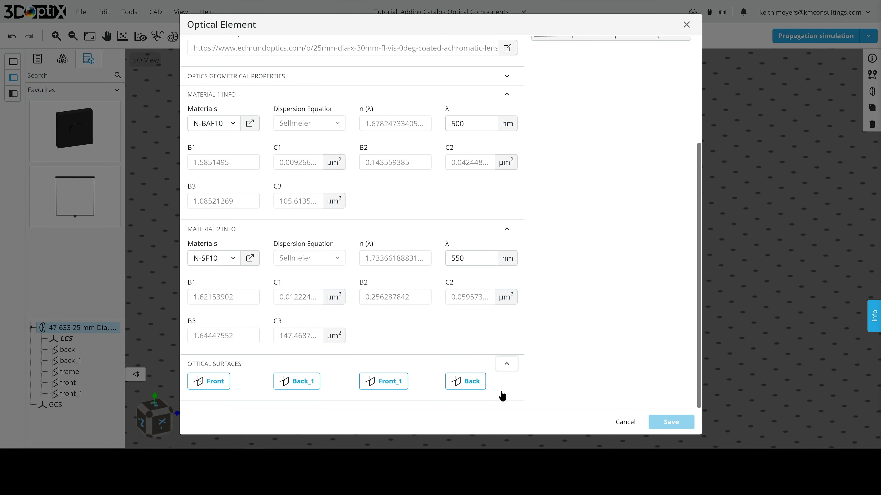
Open the doublet's front surface and expand its simulation settings
{"action": "left_click", "coordinate": [214, 383]}
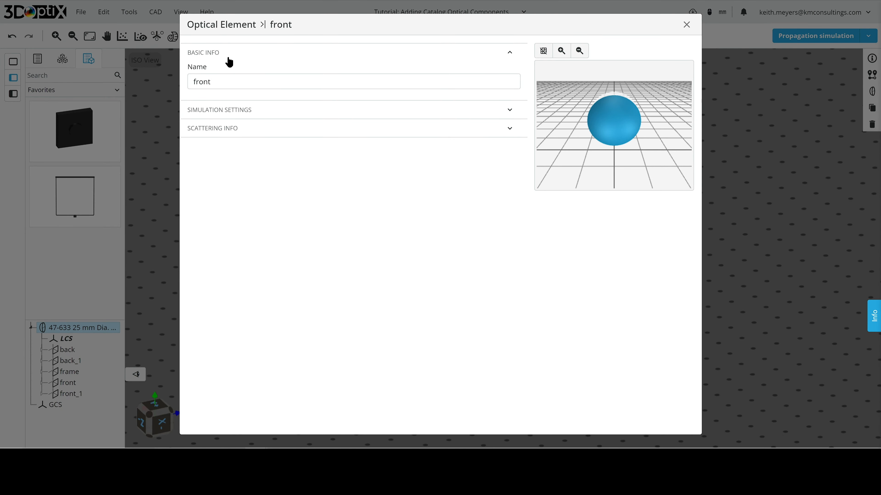
{"action": "left_click", "coordinate": [223, 82]}
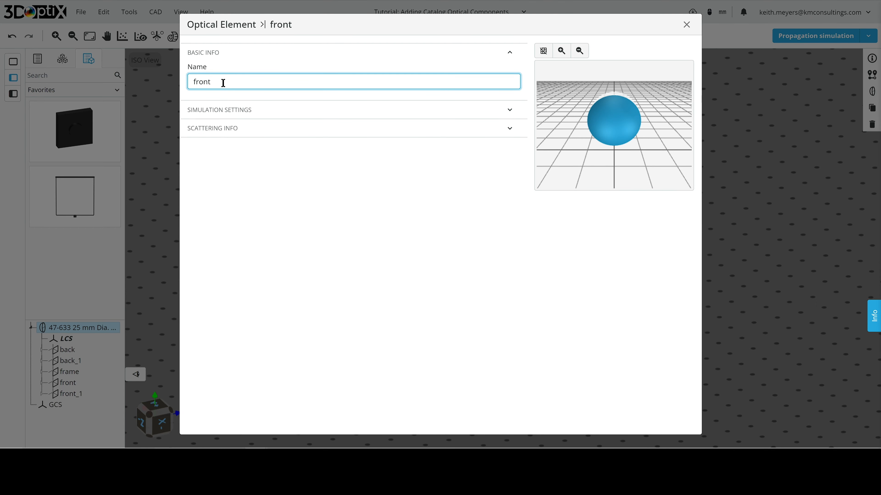
{"action": "left_click", "coordinate": [232, 112]}
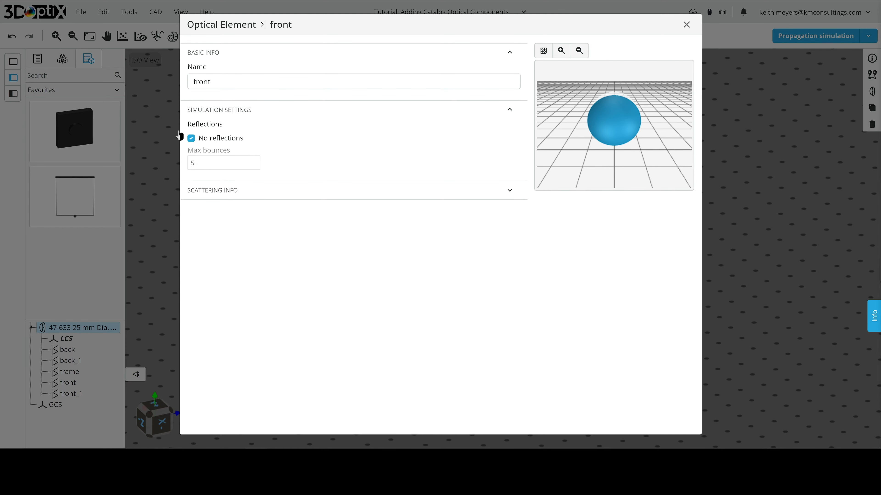
Allow reflections on the doublet's front surface, inspect the max bounces setting and the 3D preview, and turn No reflections back on
{"action": "left_click", "coordinate": [191, 139]}
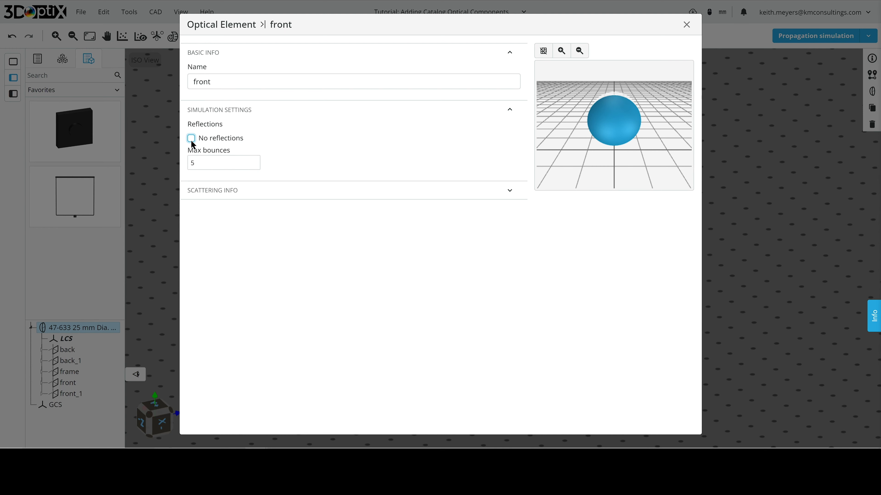
{"action": "left_click", "coordinate": [208, 161]}
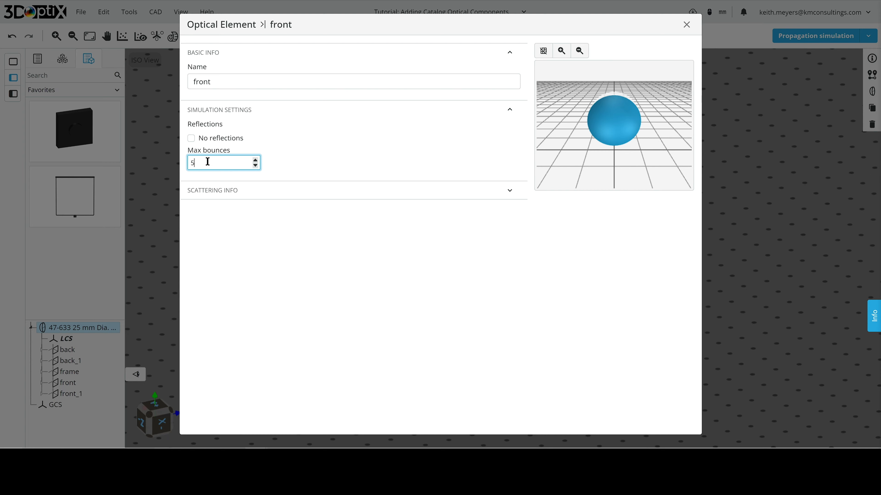
{"action": "left_click_drag", "start_coordinate": [615, 131], "coordinate": [589, 130]}
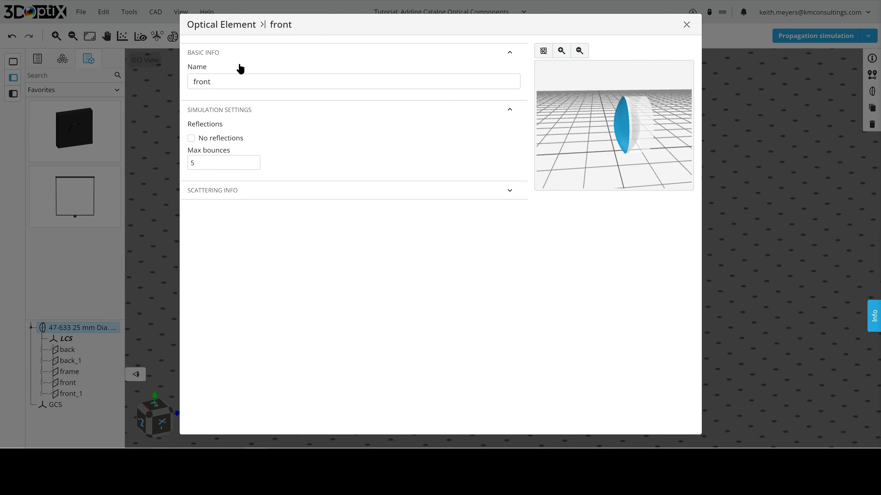
{"action": "left_click", "coordinate": [215, 162]}
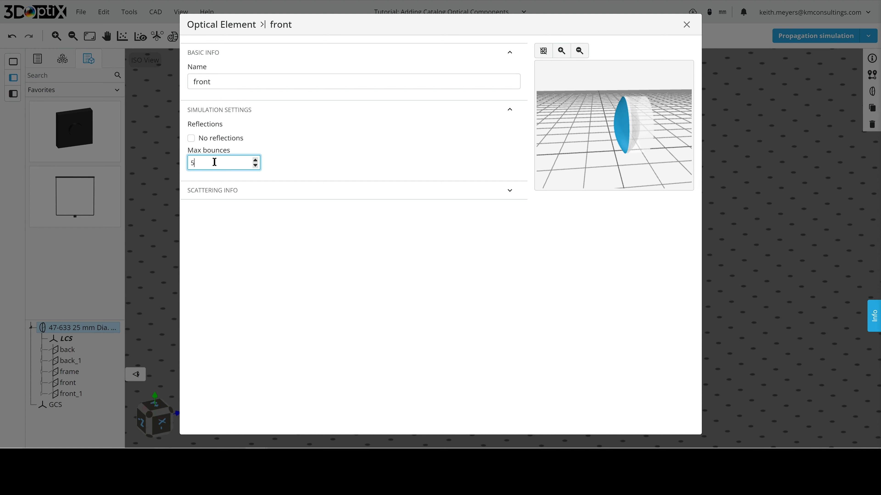
{"action": "left_click", "coordinate": [255, 160]}
{"action": "left_click", "coordinate": [255, 160]}
{"action": "left_click", "coordinate": [256, 160]}
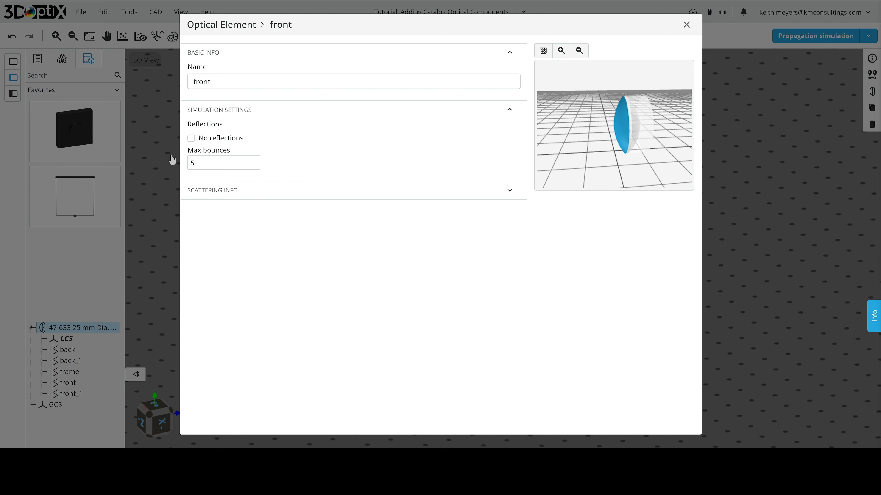
{"action": "left_click", "coordinate": [191, 138]}
Enable scattering on the front surface and set its reflectance to 10%
{"action": "left_click", "coordinate": [253, 194]}
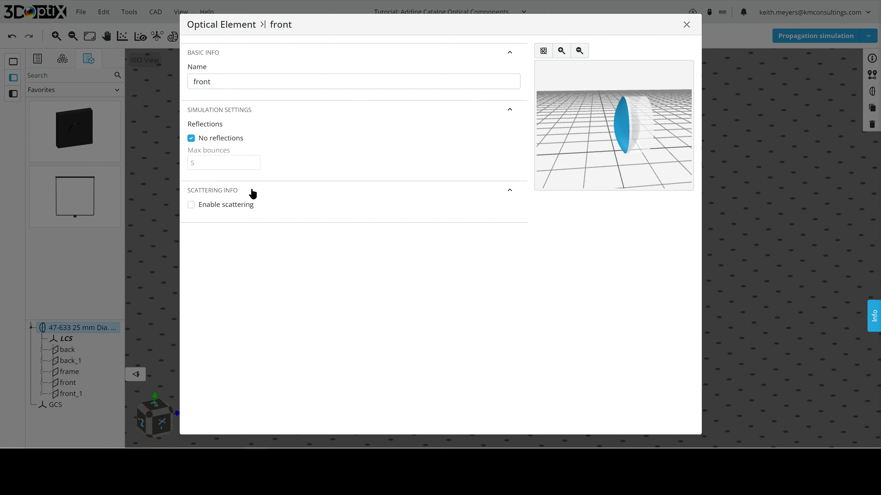
{"action": "left_click", "coordinate": [191, 205]}
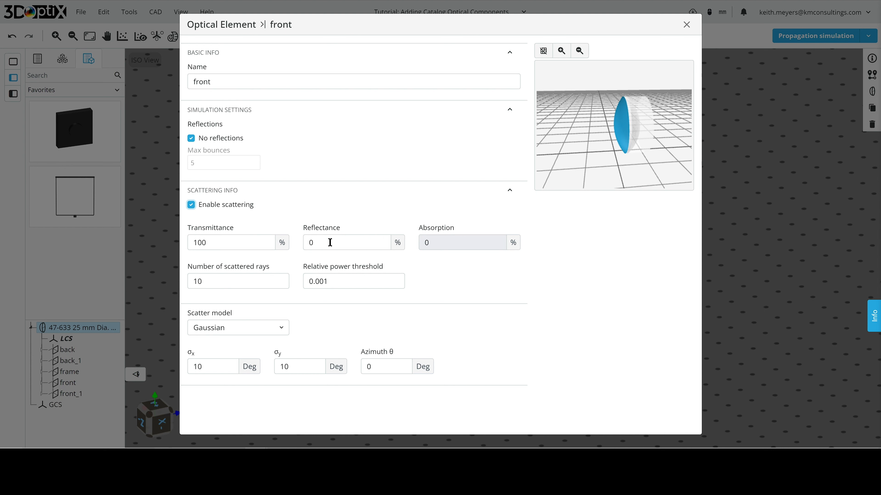
{"action": "left_click", "coordinate": [346, 243]}
{"action": "type", "text": "10"}
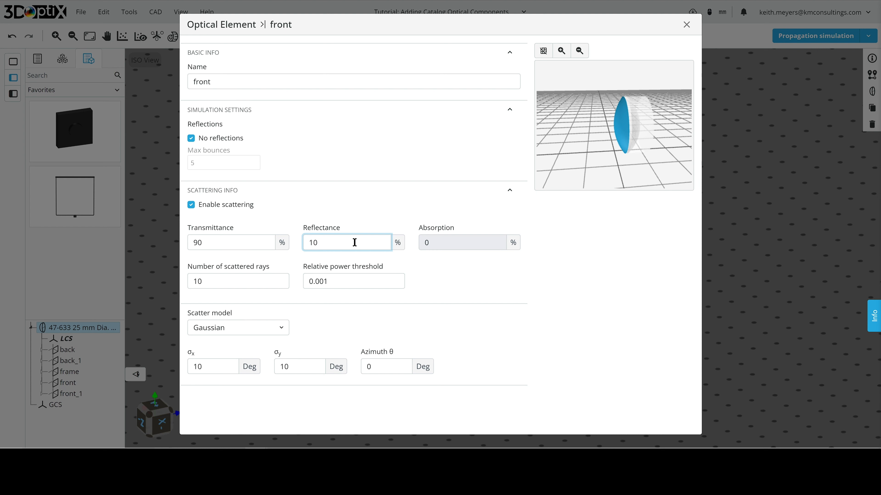
Try a transmittance of 80% with reflectance values of 100% and 0% in the front surface's scattering settings
{"action": "key", "text": "shift+Tab"}
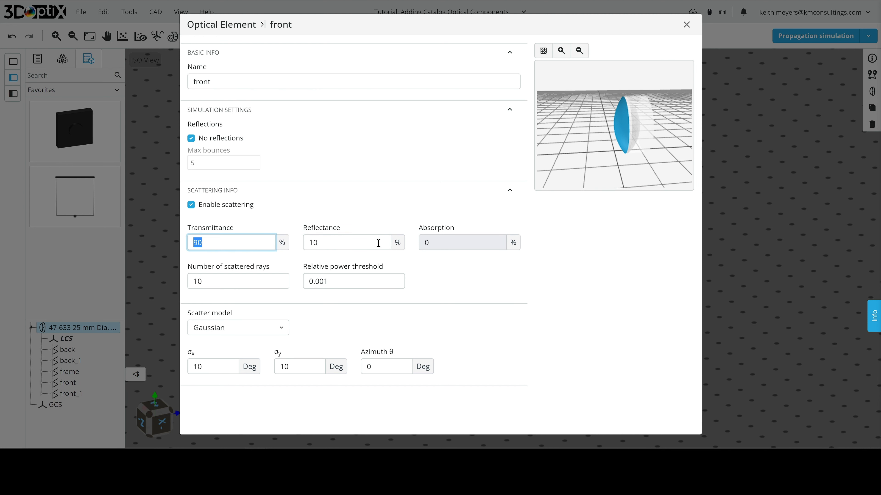
{"action": "type", "text": "80"}
{"action": "key", "text": "Tab"}
{"action": "type", "text": "100"}
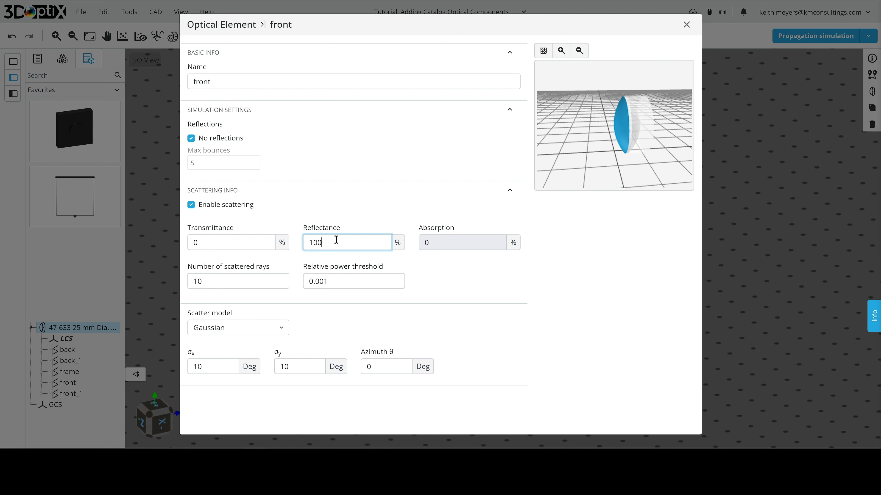
{"action": "left_click_drag", "start_coordinate": [334, 240], "coordinate": [260, 242]}
{"action": "type", "text": "0"}
Review the scattered rays, relative power threshold and scatter model options without changing them, and disable scattering on the front surface
{"action": "double_click", "coordinate": [197, 282]}
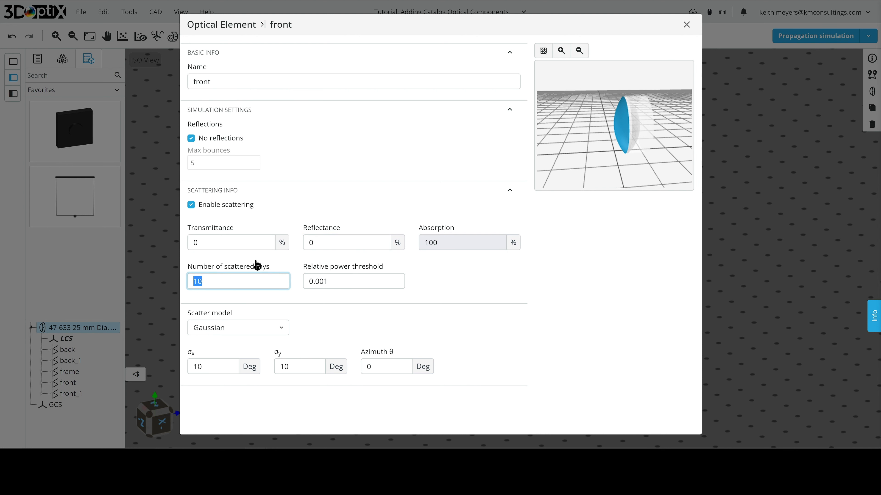
{"action": "left_click", "coordinate": [345, 282]}
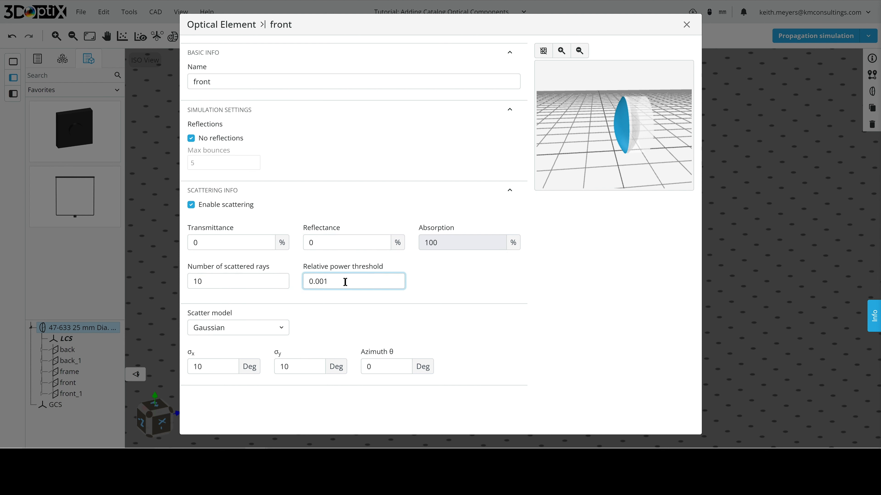
{"action": "left_click_drag", "start_coordinate": [345, 282], "coordinate": [291, 283]}
{"action": "left_click", "coordinate": [542, 331]}
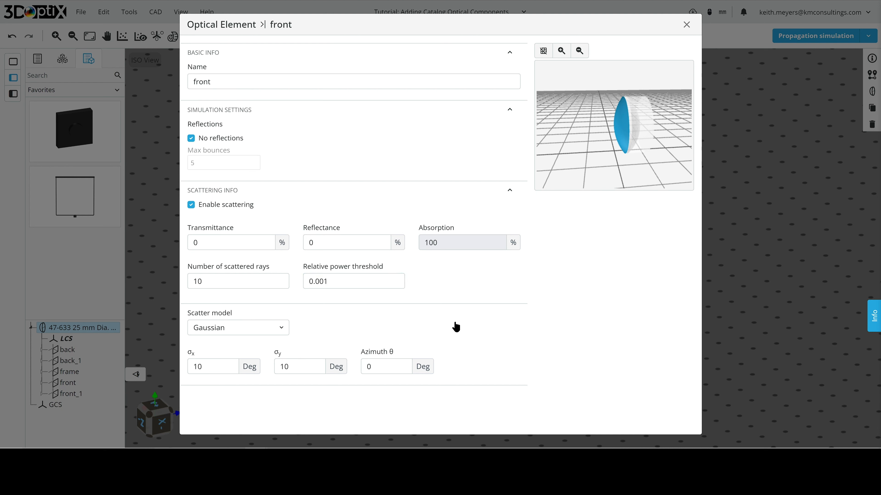
{"action": "left_click", "coordinate": [278, 329]}
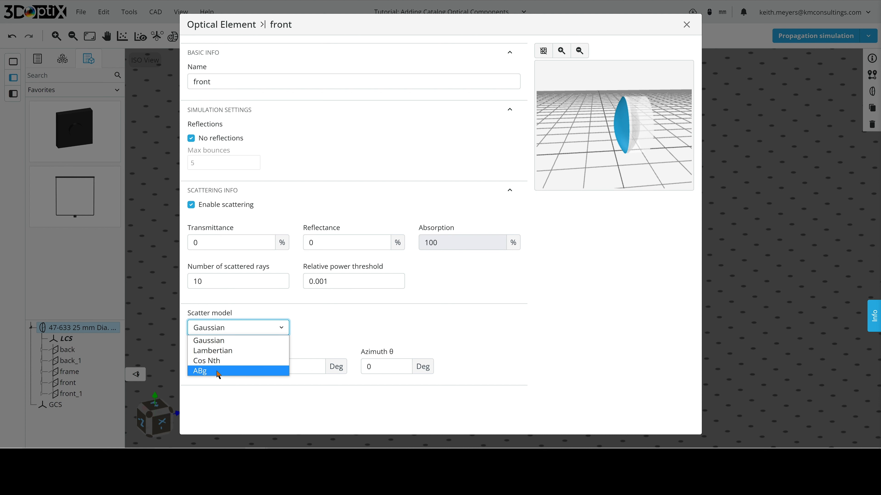
{"action": "left_click", "coordinate": [372, 309]}
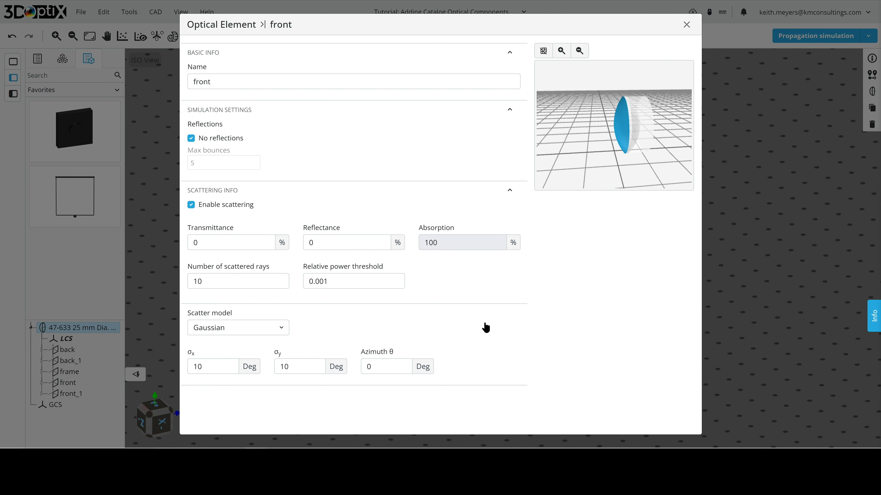
{"action": "left_click", "coordinate": [192, 207]}
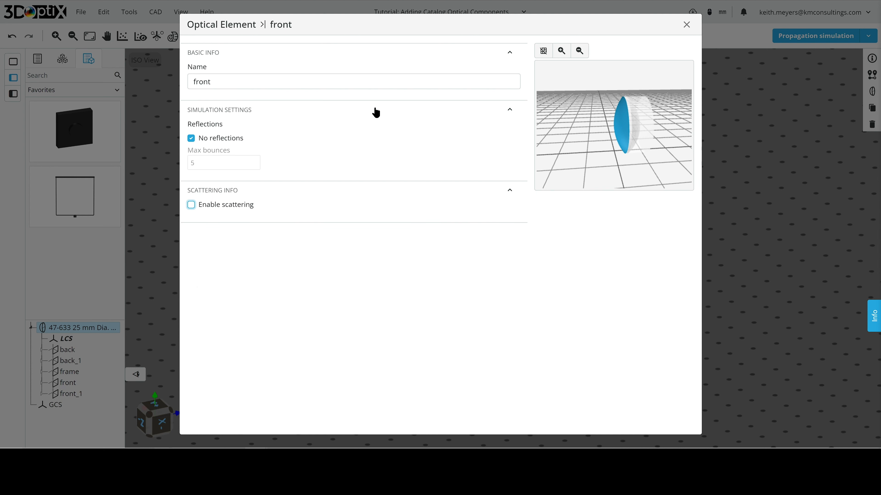
View the doublet's back surface settings, toggle its scattering on and off, and close the optical settings
{"action": "left_click", "coordinate": [213, 25]}
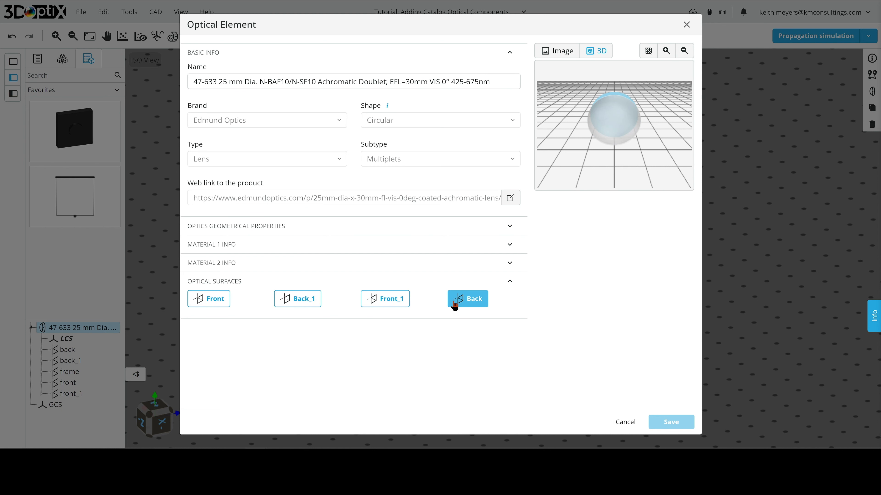
{"action": "left_click", "coordinate": [470, 302]}
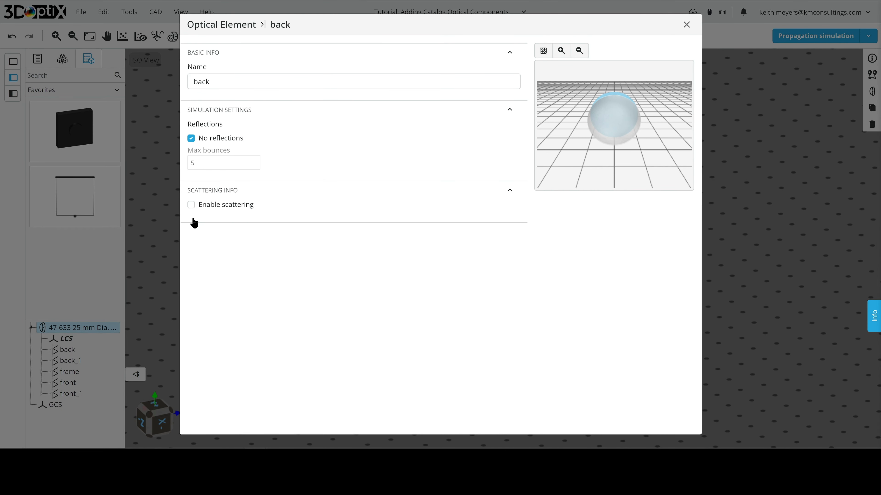
{"action": "left_click", "coordinate": [191, 205]}
{"action": "left_click", "coordinate": [191, 205]}
{"action": "left_click", "coordinate": [686, 25]}
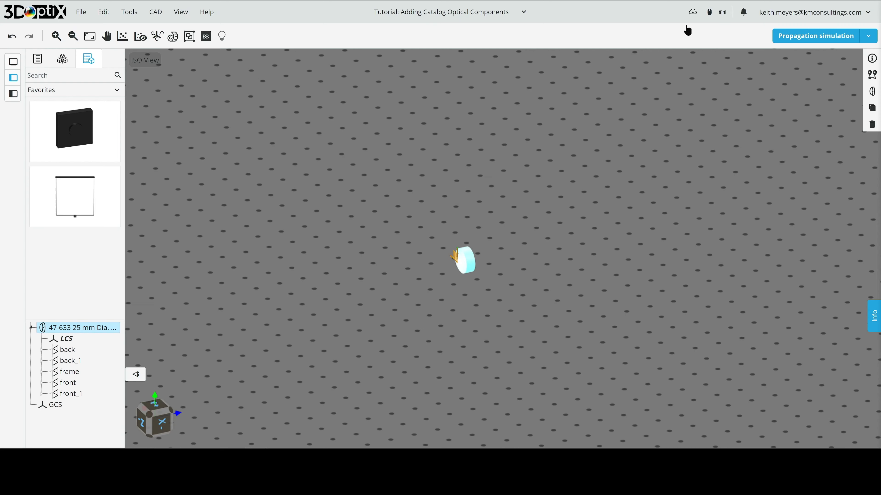
Search the optics catalog for "filter" and add the 001FCC12 12.5 mm dichroic colour correction CTB filter behind the doublet
{"action": "right_click", "coordinate": [538, 191]}
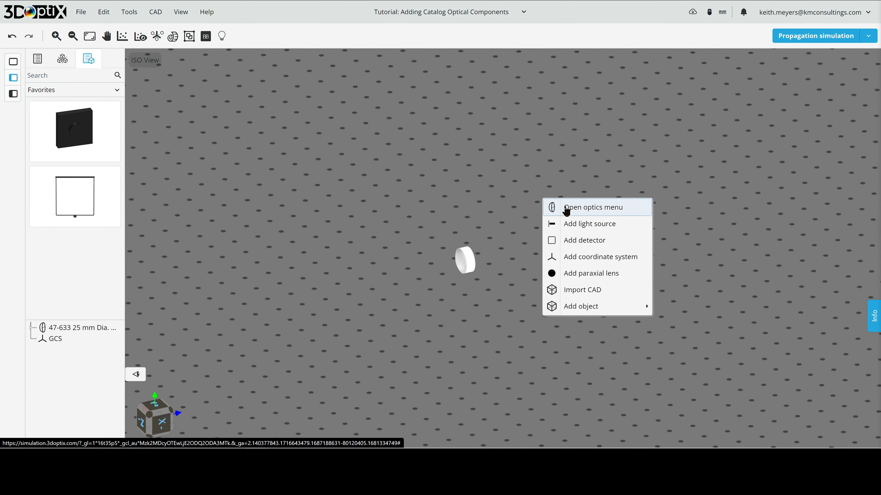
{"action": "left_click", "coordinate": [566, 209]}
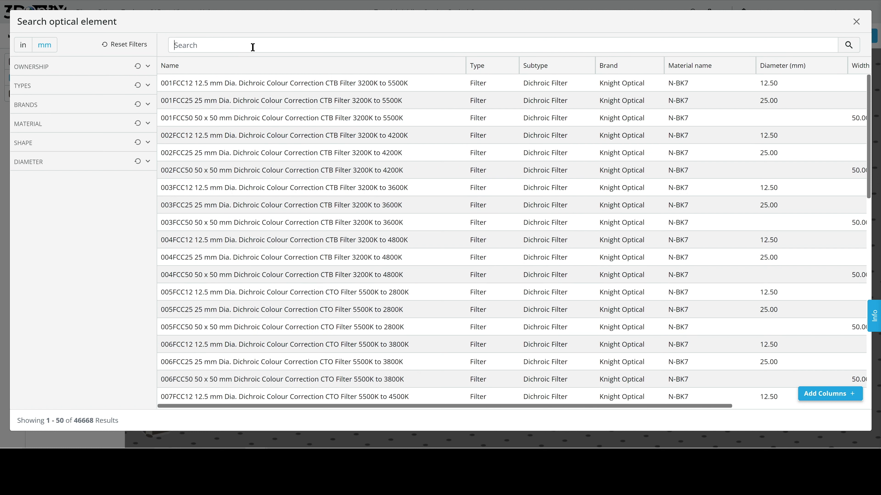
{"action": "type", "text": "filter"}
{"action": "left_click", "coordinate": [296, 82]}
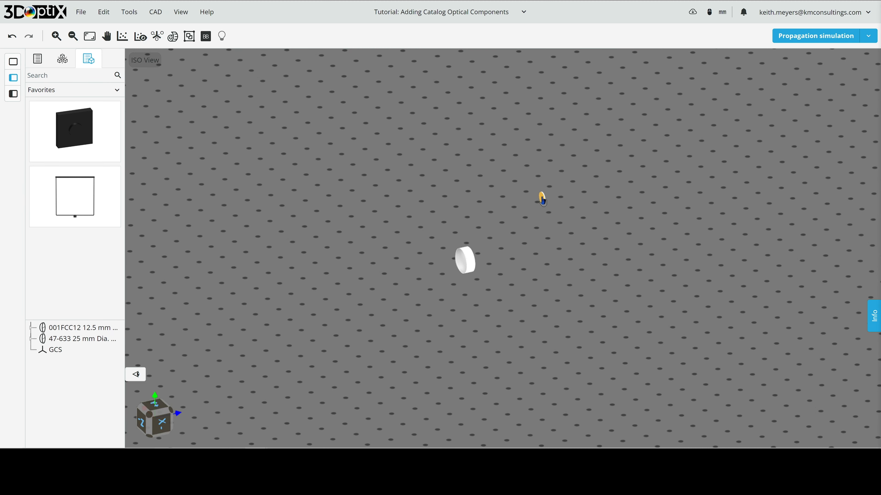
Open the added filter's optical settings and expand the coating info of its front surface
{"action": "left_click", "coordinate": [542, 198]}
{"action": "right_click", "coordinate": [543, 200]}
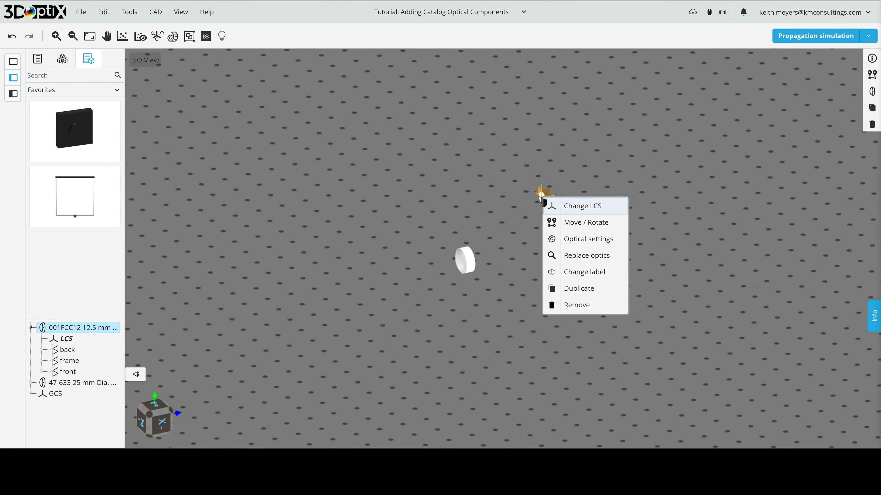
{"action": "left_click", "coordinate": [594, 242]}
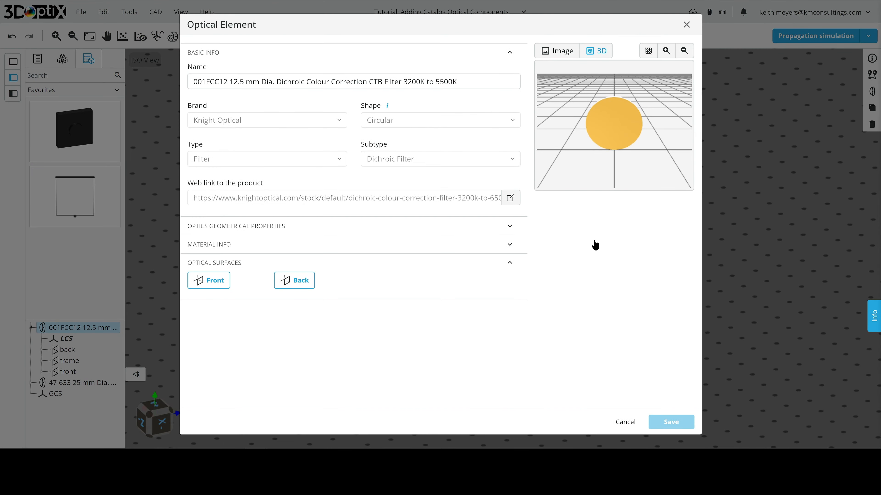
{"action": "left_click", "coordinate": [210, 285]}
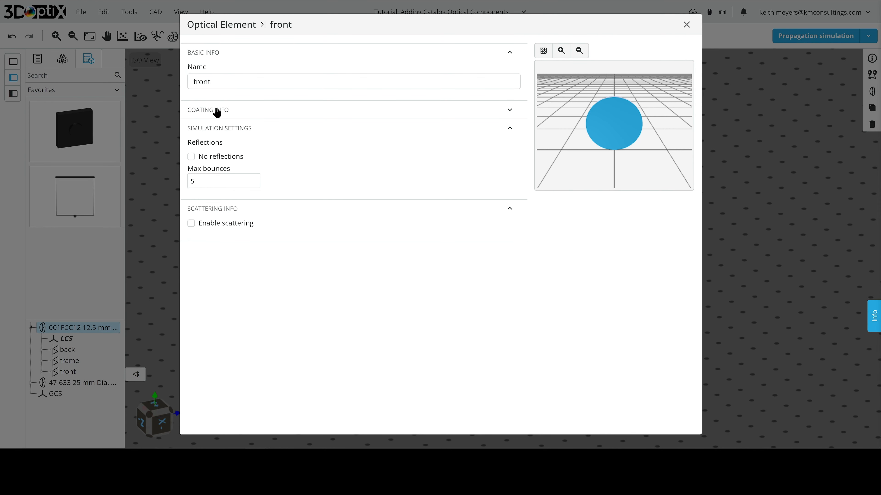
{"action": "left_click", "coordinate": [215, 113]}
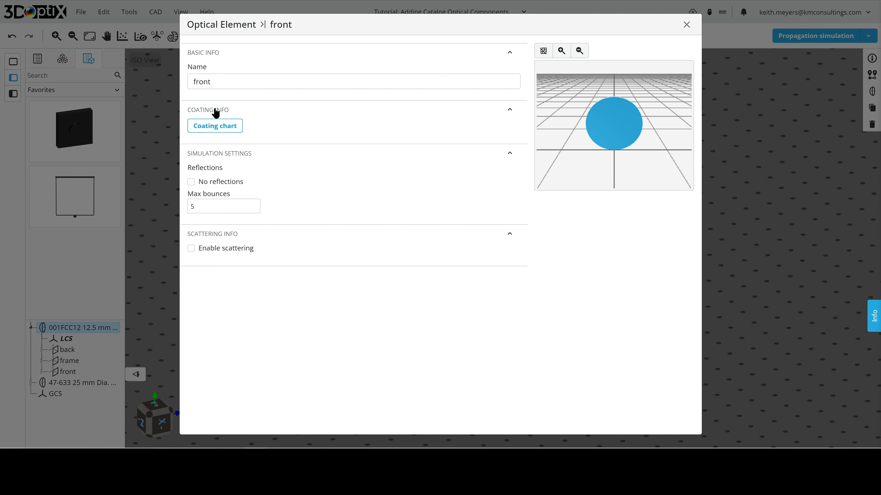
Examine the transmission and reflection curves in the filter's front-surface coating chart, and close the chart and the optical settings
{"action": "left_click", "coordinate": [215, 126]}
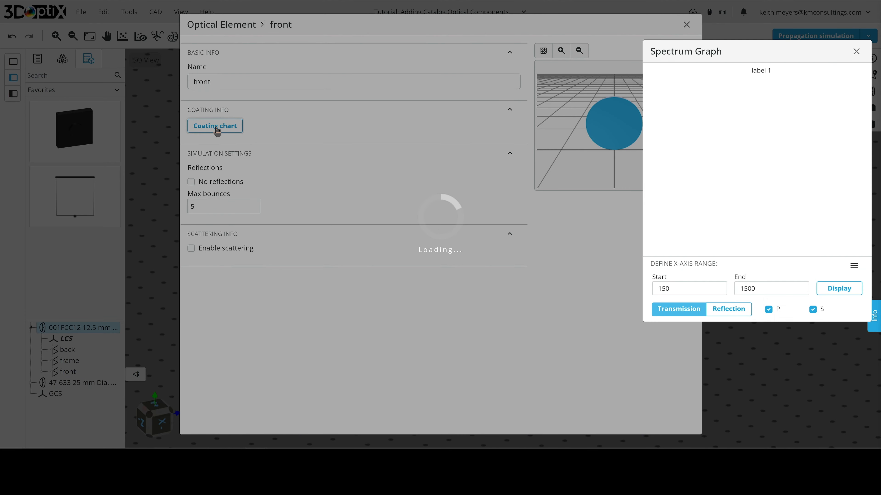
{"action": "mouse_move", "coordinate": [727, 166]}
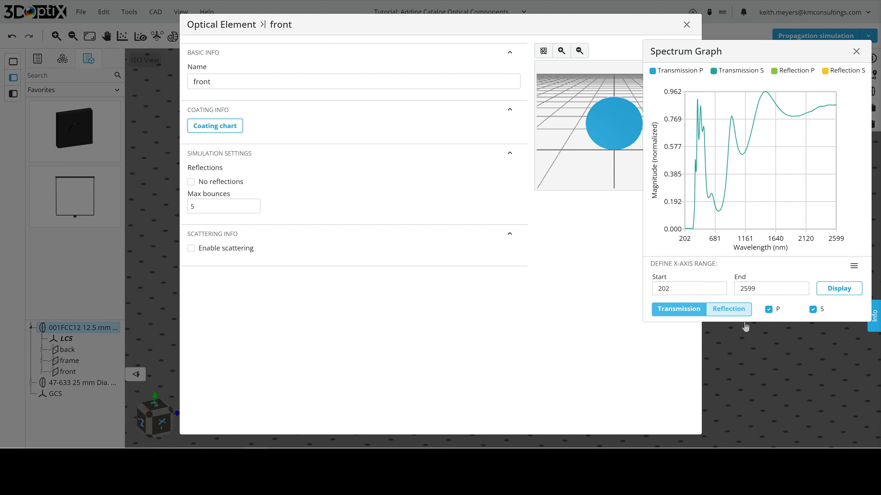
{"action": "left_click", "coordinate": [730, 311]}
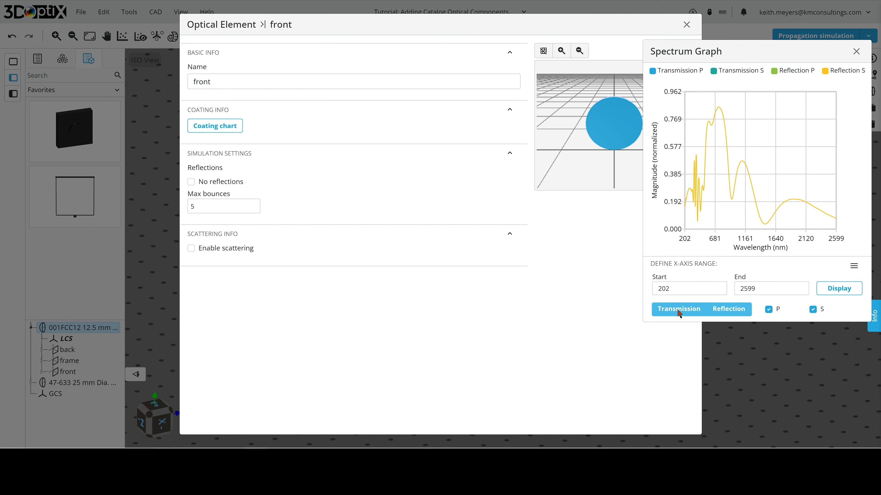
{"action": "left_click", "coordinate": [678, 312]}
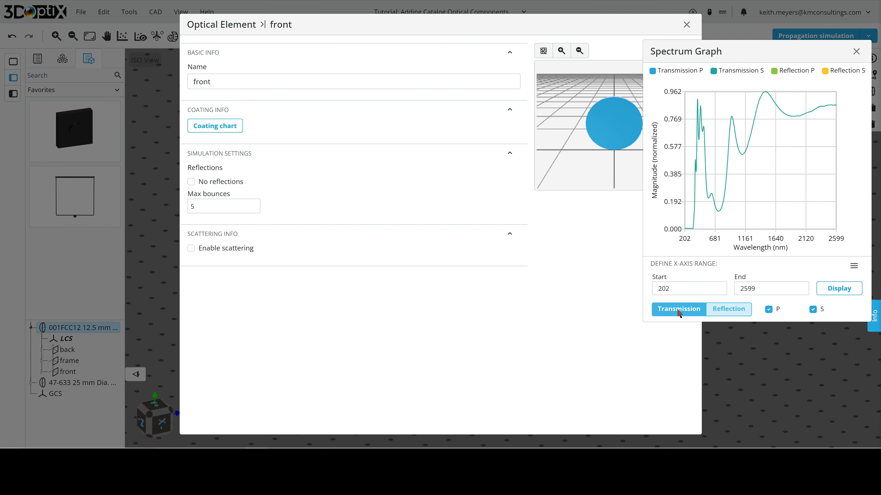
{"action": "left_click", "coordinate": [856, 53]}
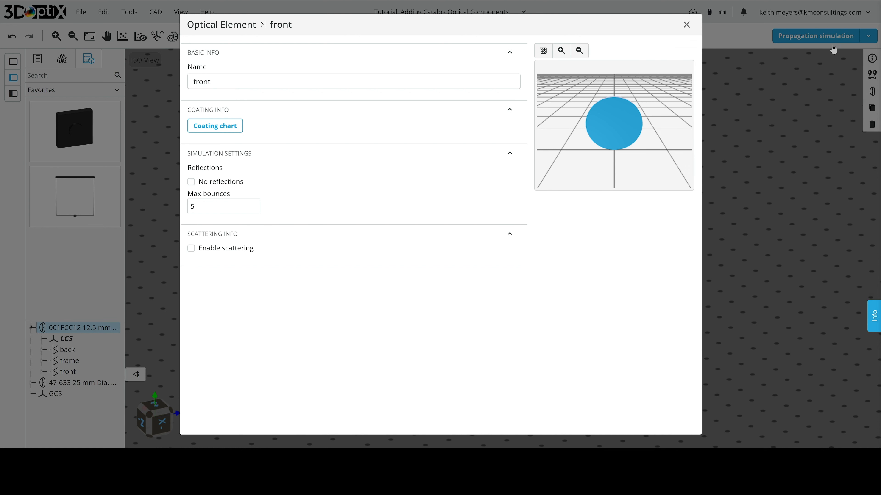
{"action": "left_click", "coordinate": [686, 25]}
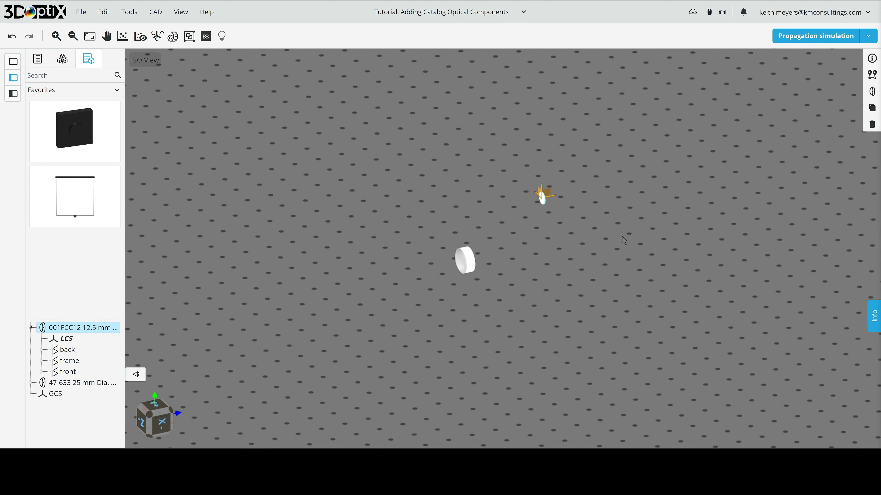